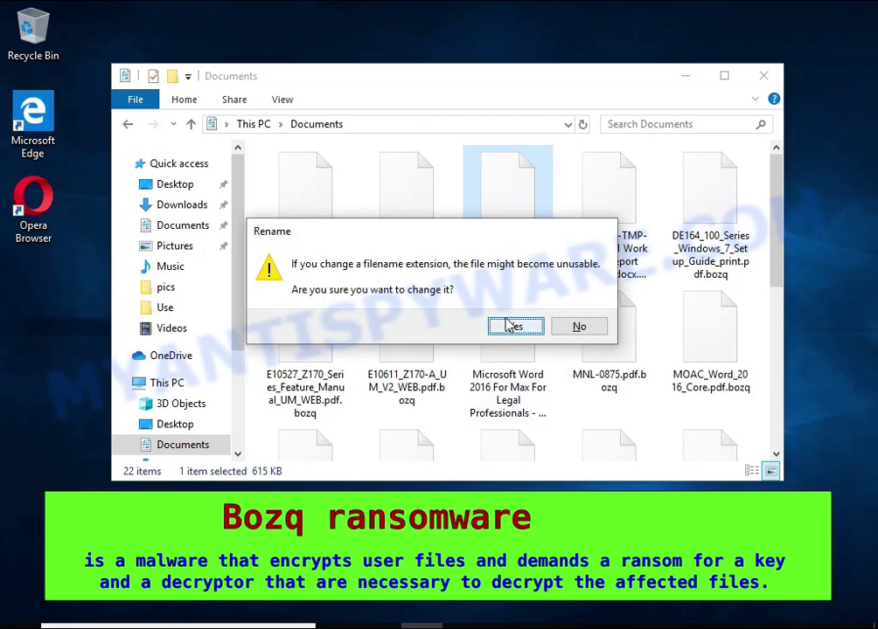
- Confirm the extension change of [MS-OGRAPH]-180828.docx and try to open and repair the document in LibreOffice
click(515, 326)
double_click(507, 179)
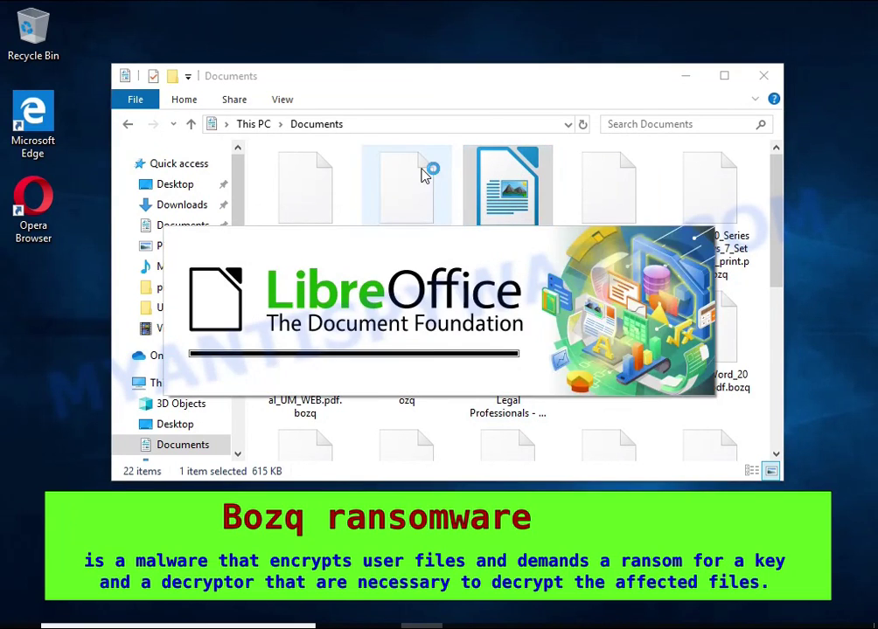
click(521, 409)
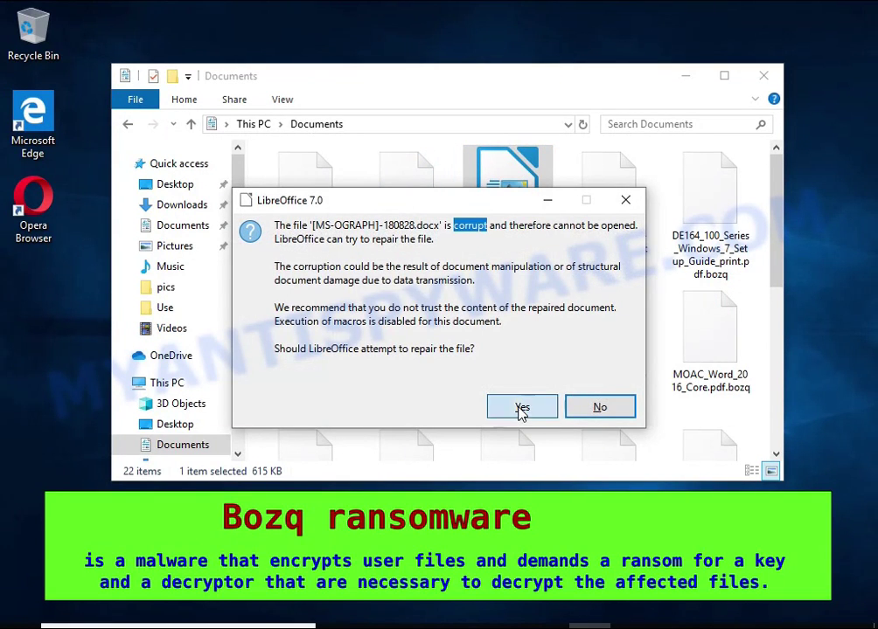
drag(455, 292, 465, 310)
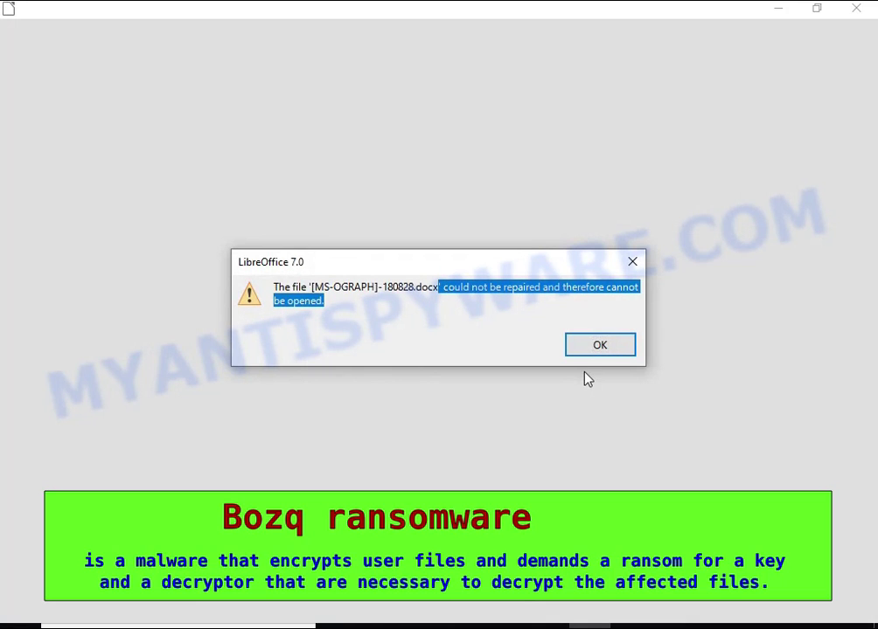
click(600, 345)
- Rename MNL-0875.pdf.bozq in Documents to MNL-0875.pdf and accept the extension change
right_click(588, 311)
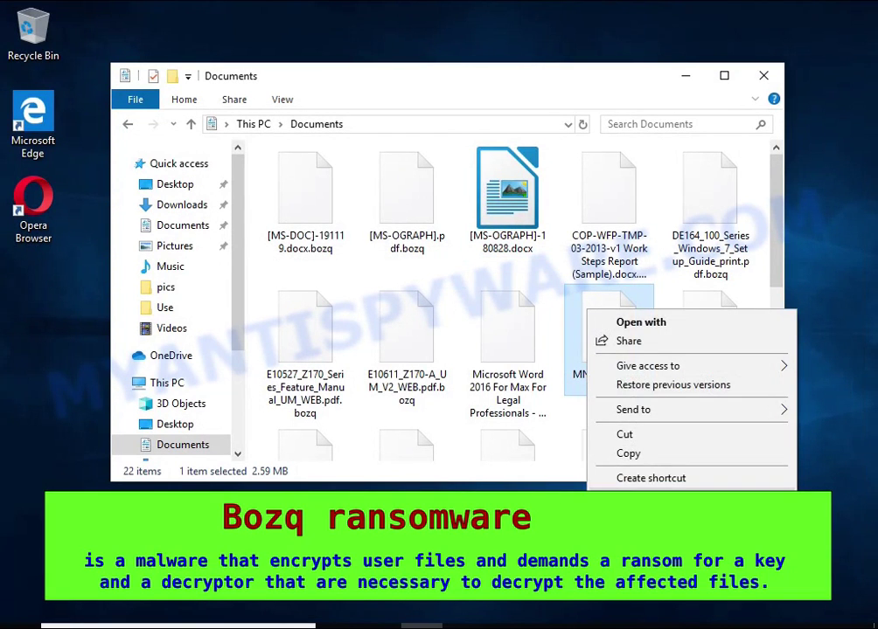
key(m)
key(End)
key(BackSpace)
key(BackSpace)
key(BackSpace)
key(BackSpace)
key(BackSpace)
key(Return)
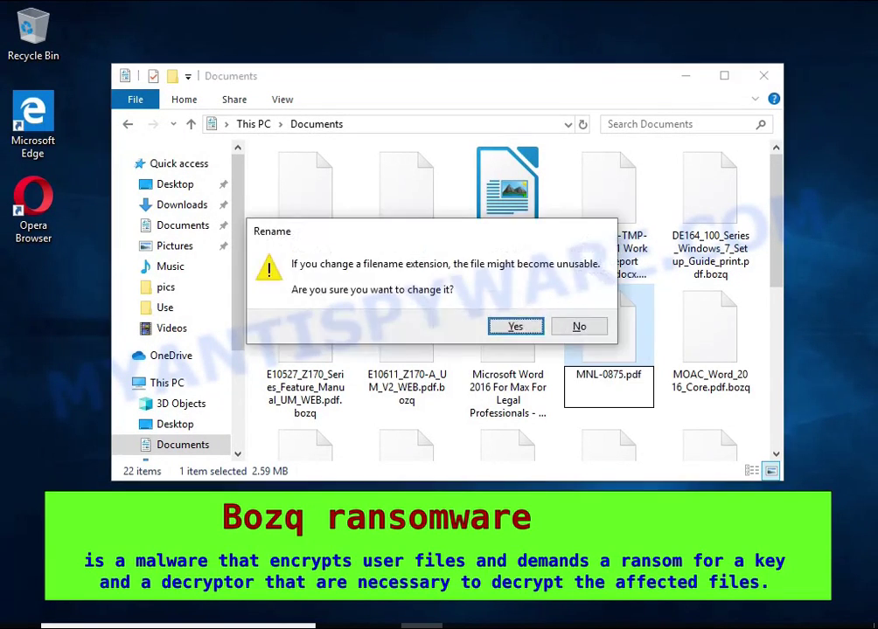
click(515, 326)
- Try to open MNL-0875.pdf with Microsoft Edge, and minimize the browser window
key(Return)
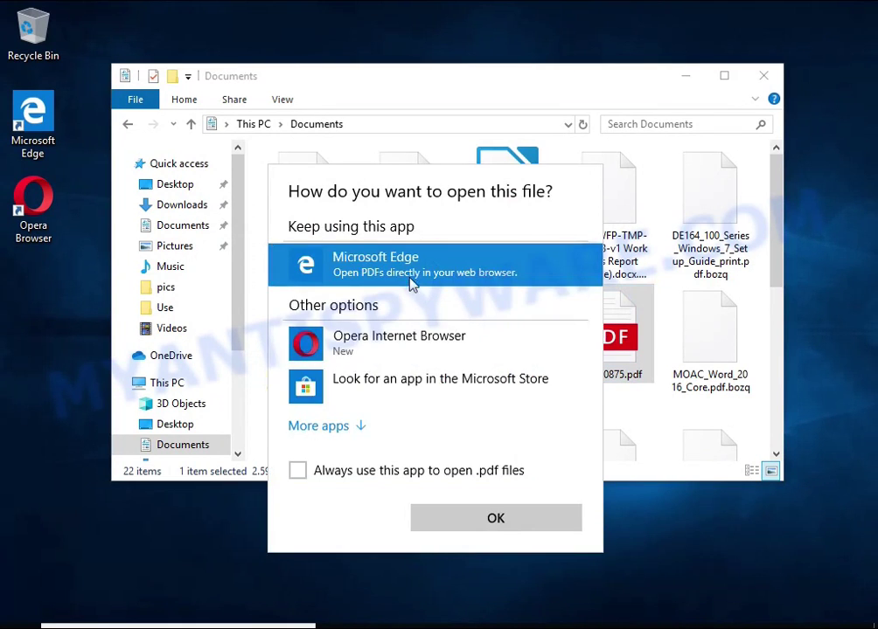
click(411, 285)
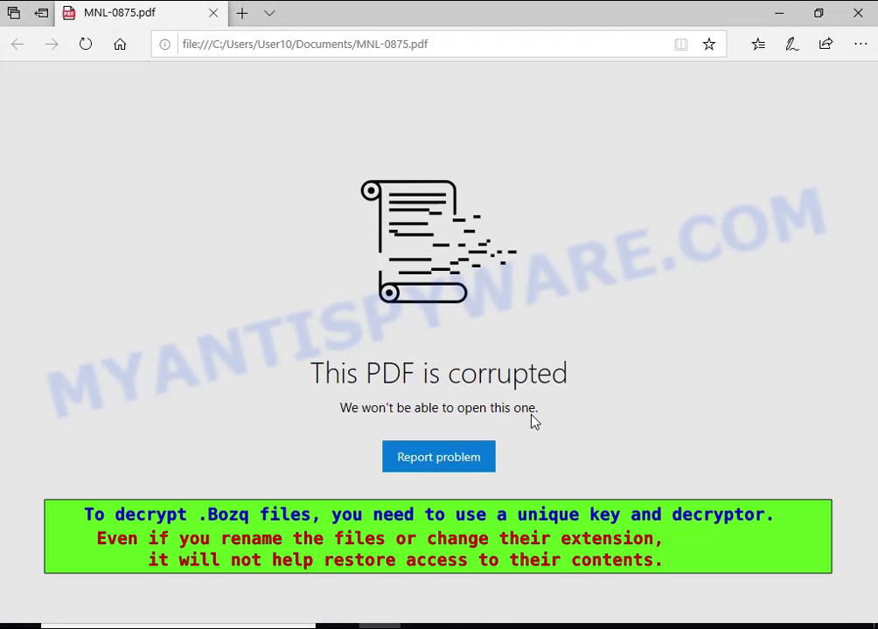
click(780, 14)
- Go to the Pictures folder and try to open Koala.jpg.bozq, dismissing the app chooser
click(198, 249)
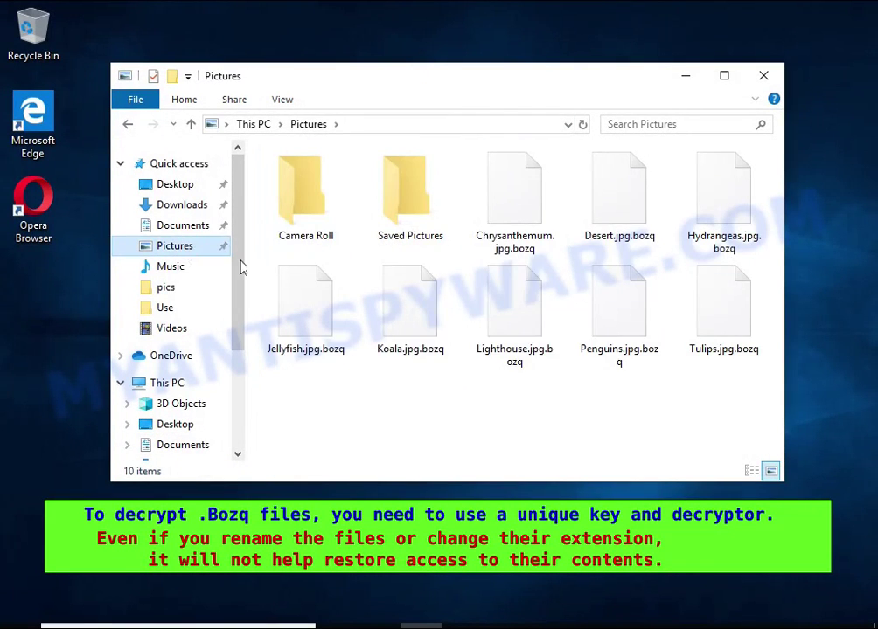
double_click(427, 332)
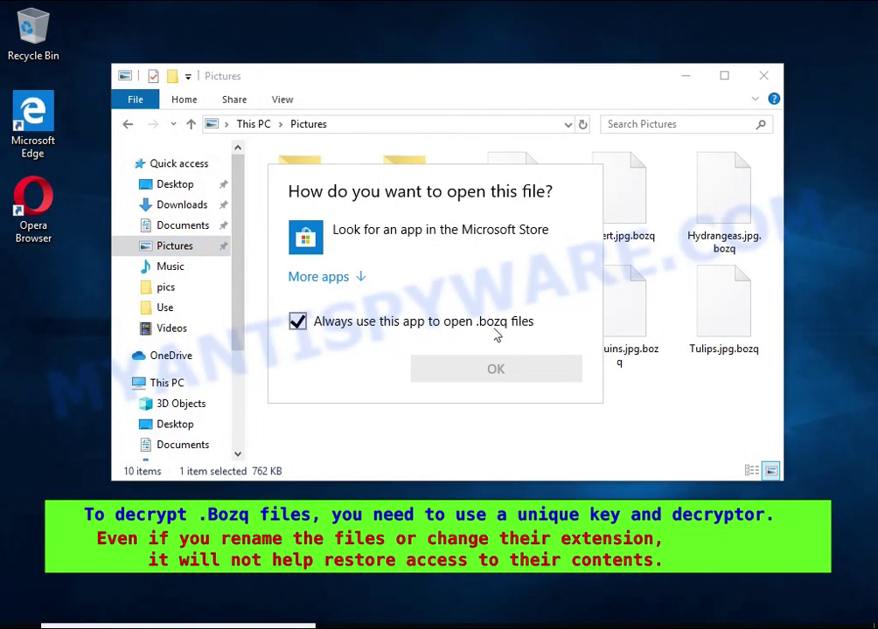
key(Escape)
- Rename Koala.jpg.bozq to Koala.jpg, accept the extension change, and try to view the picture in Photos
right_click(415, 290)
click(486, 488)
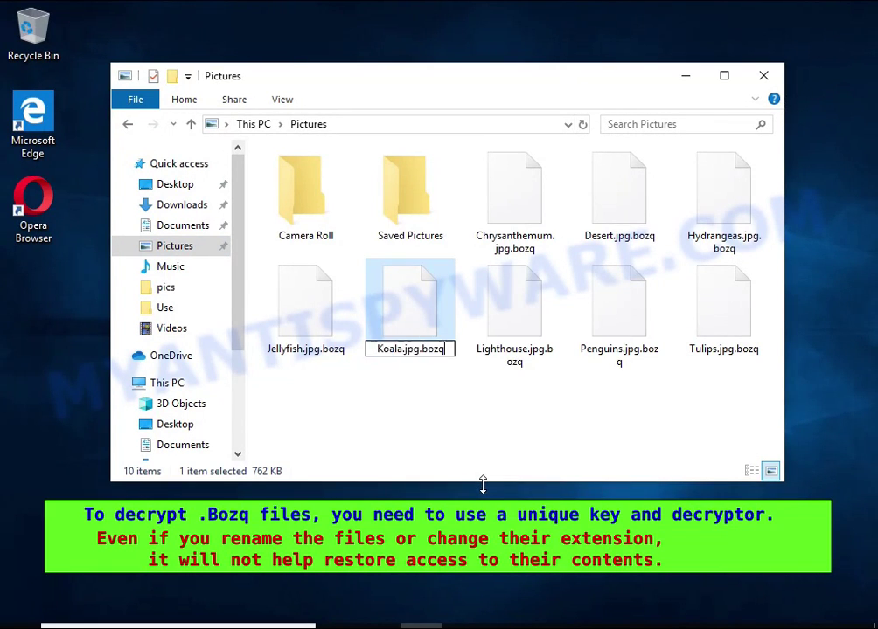
key(BackSpace)
key(BackSpace)
key(BackSpace)
key(BackSpace)
key(BackSpace)
key(Return)
click(513, 326)
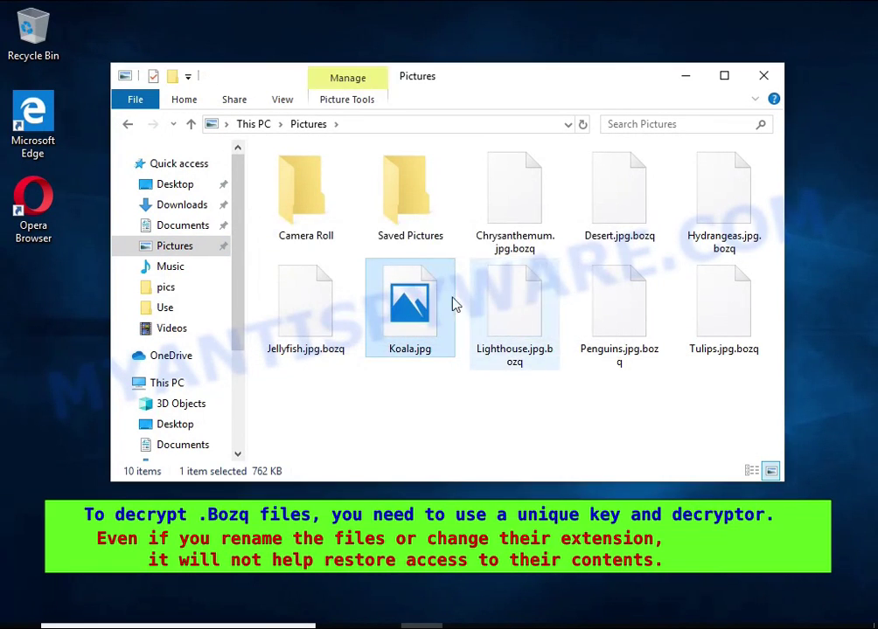
double_click(426, 279)
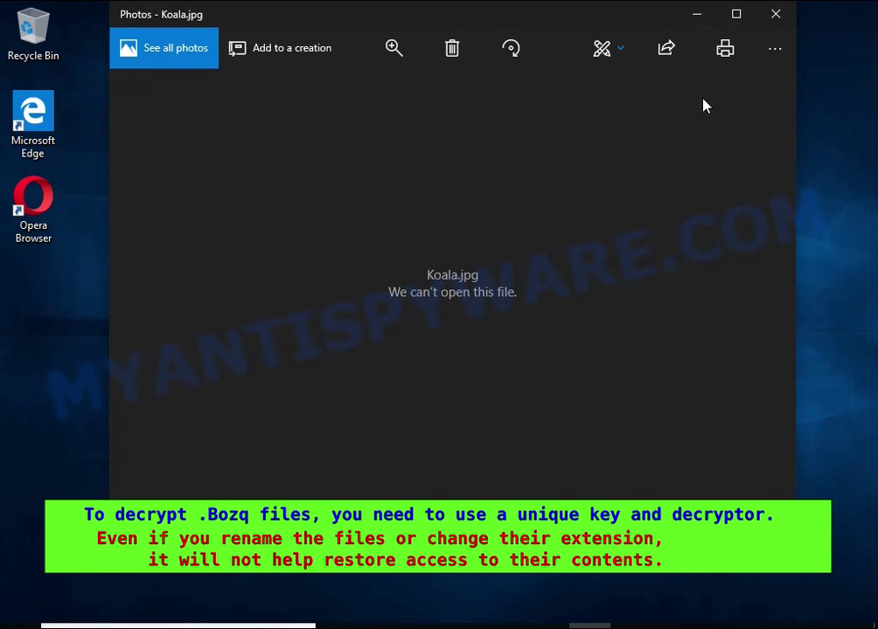
click(775, 15)
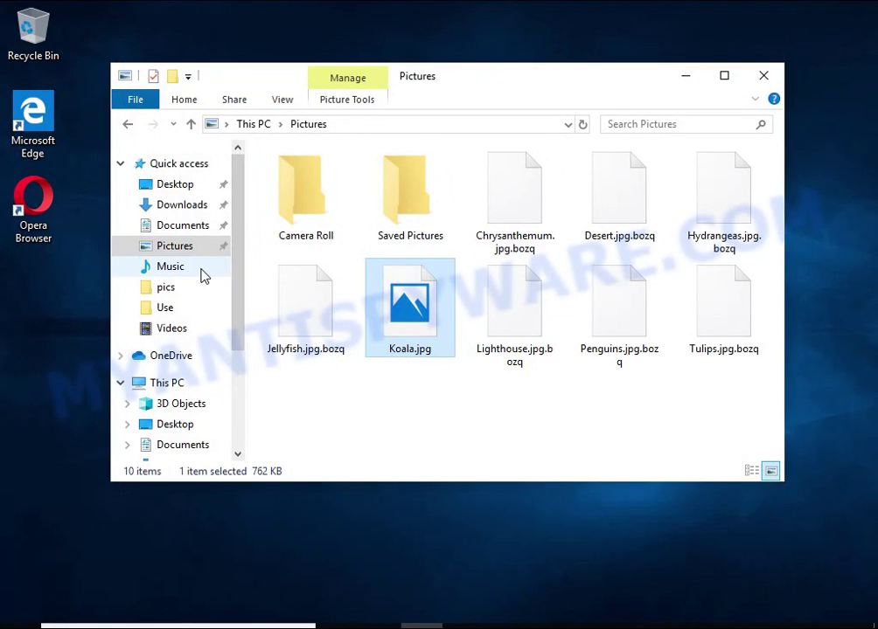
- Open the _readme.txt ransom note stored in the User10 profile folder under Users on Local Disk (C:)
click(170, 385)
click(278, 412)
double_click(278, 413)
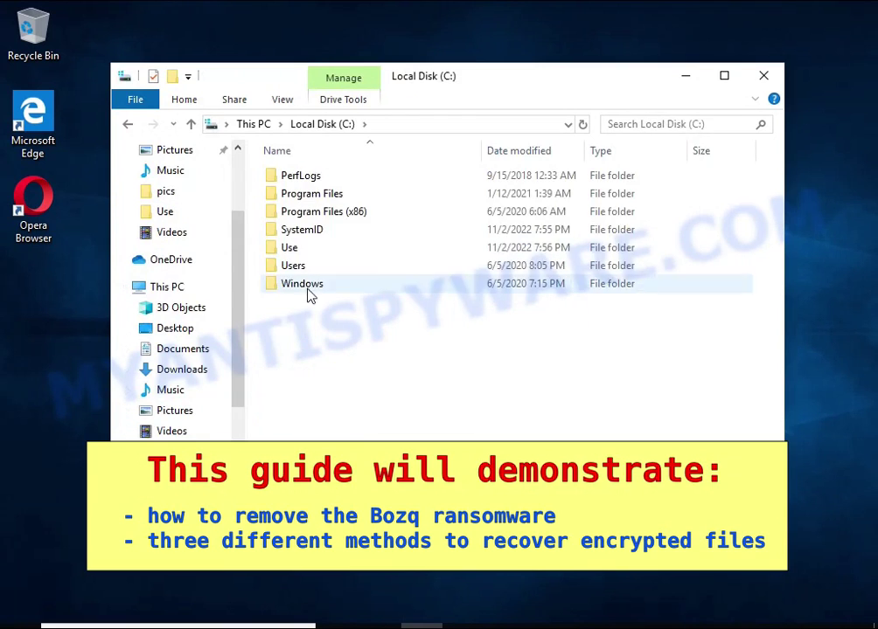
double_click(294, 266)
double_click(303, 192)
click(330, 411)
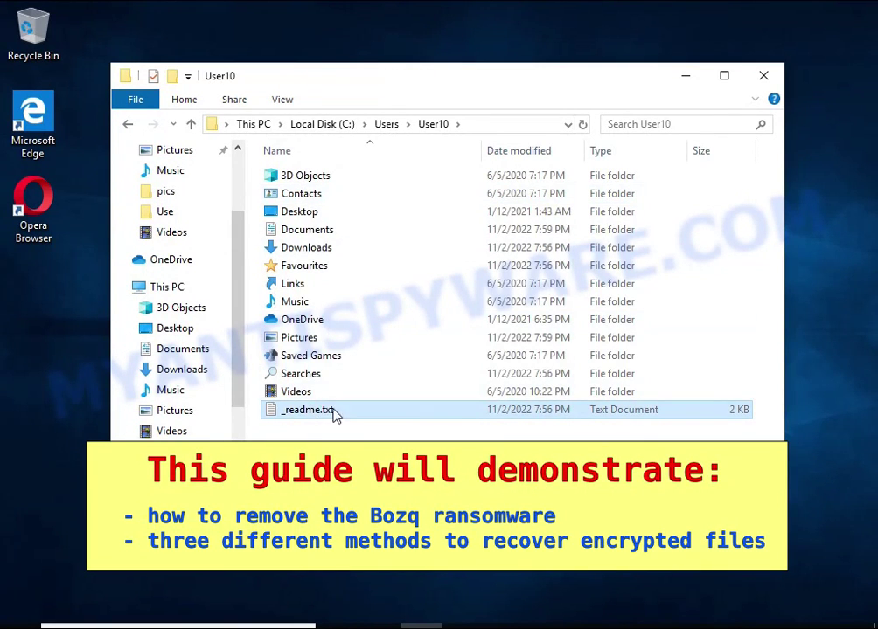
double_click(476, 414)
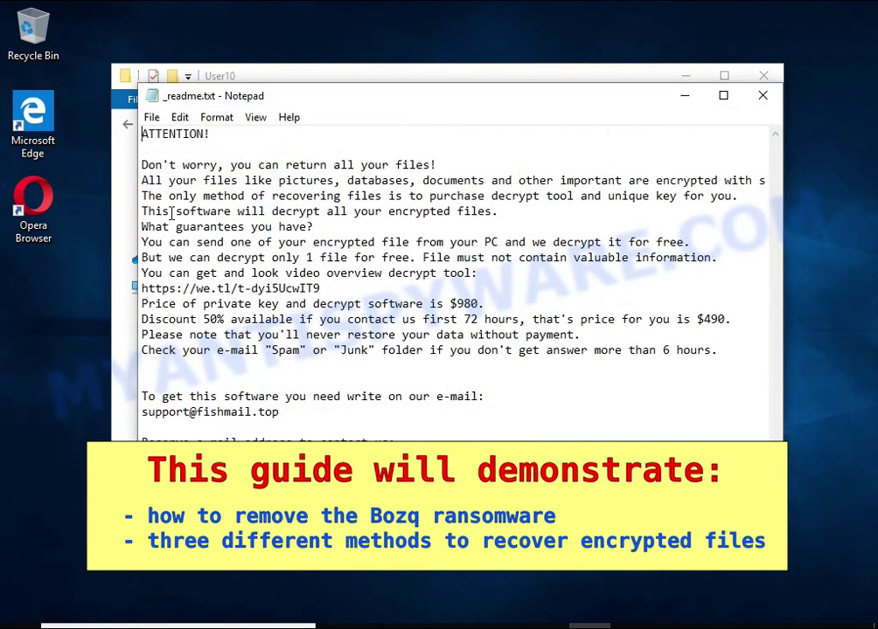
- Highlight the statement about encrypted files in the ransom note, and close the note and the folder window
drag(143, 180, 714, 180)
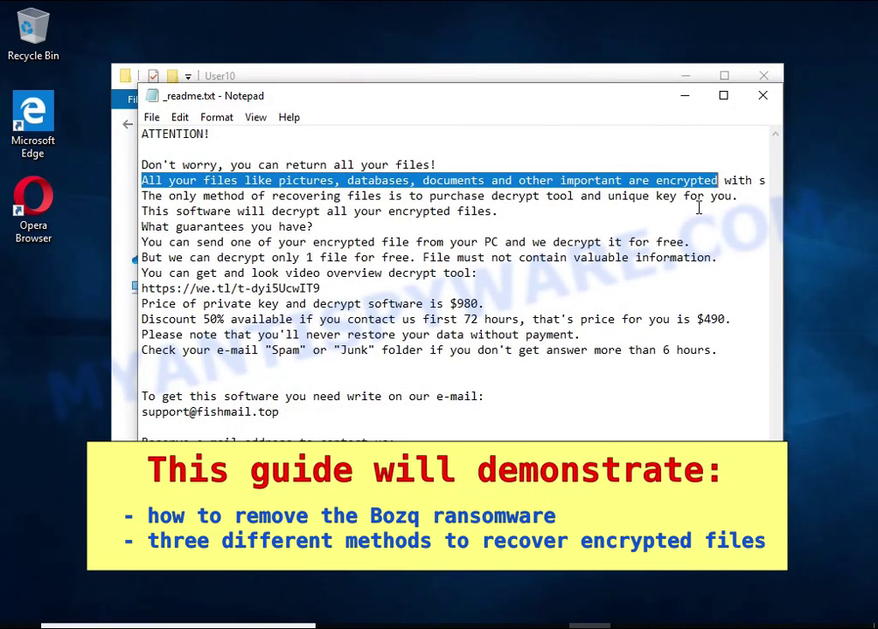
double_click(695, 181)
click(690, 180)
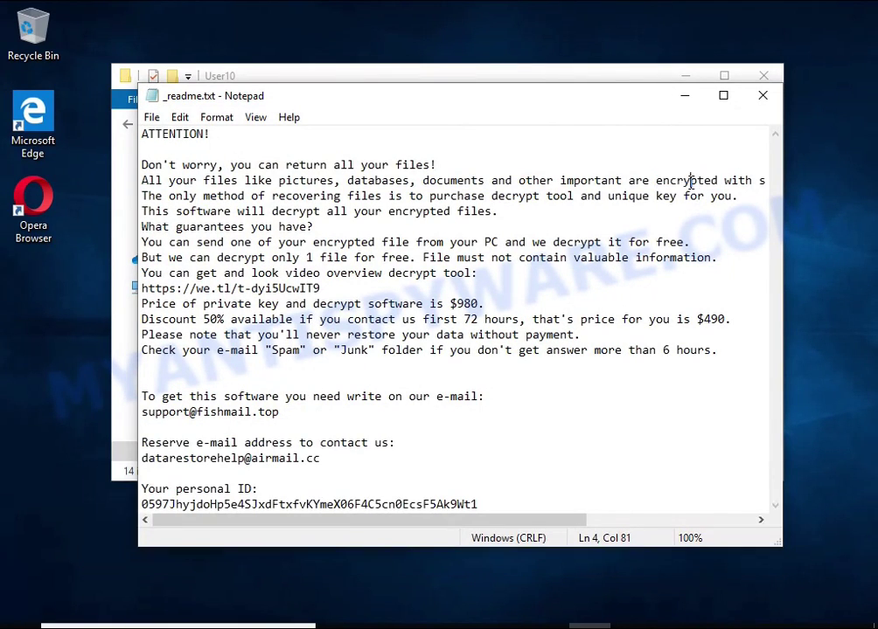
double_click(690, 180)
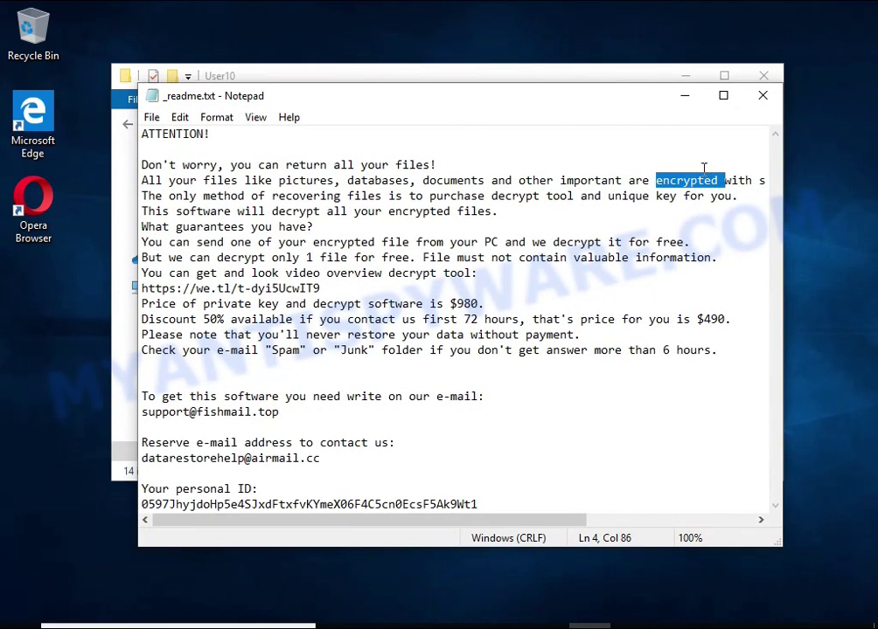
click(760, 96)
click(758, 76)
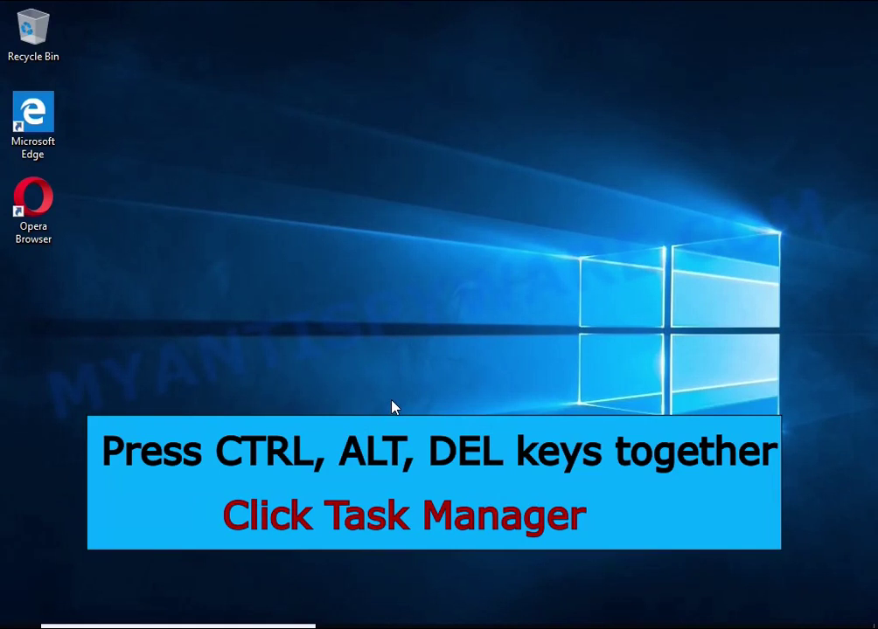
- Open Task Manager and end the background process DB07.exe (32 bit)
key(ctrl+alt+Delete)
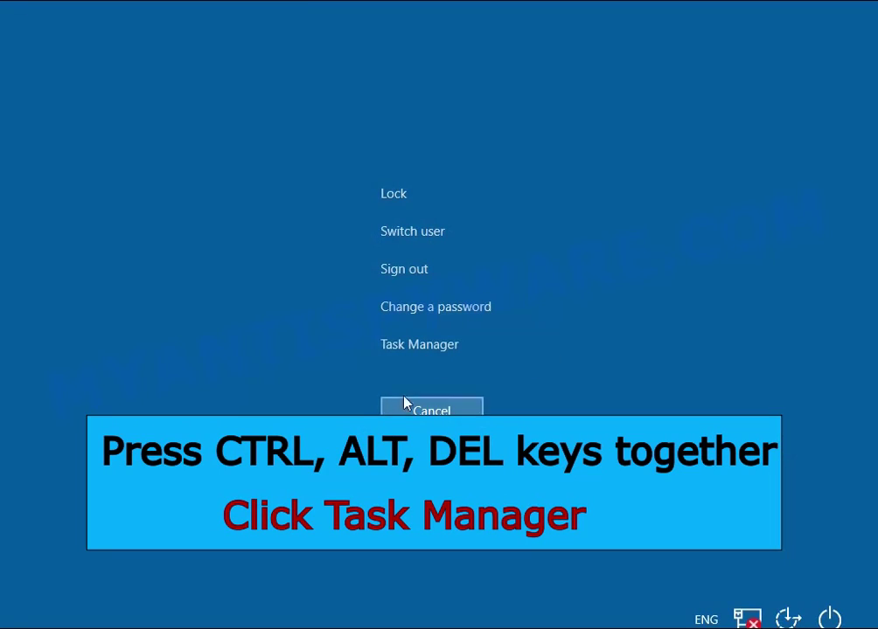
click(447, 348)
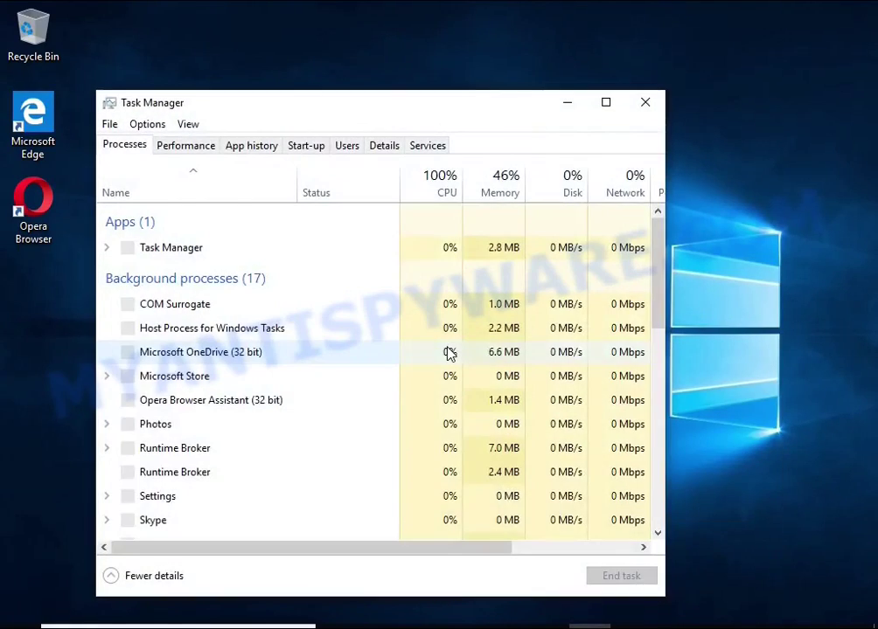
scroll(323, 325, down, 1)
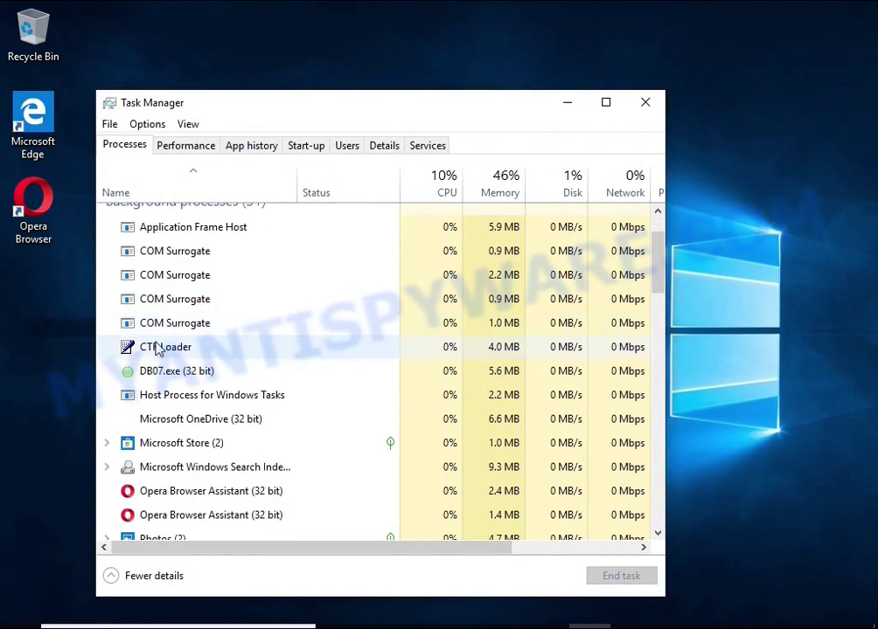
click(334, 375)
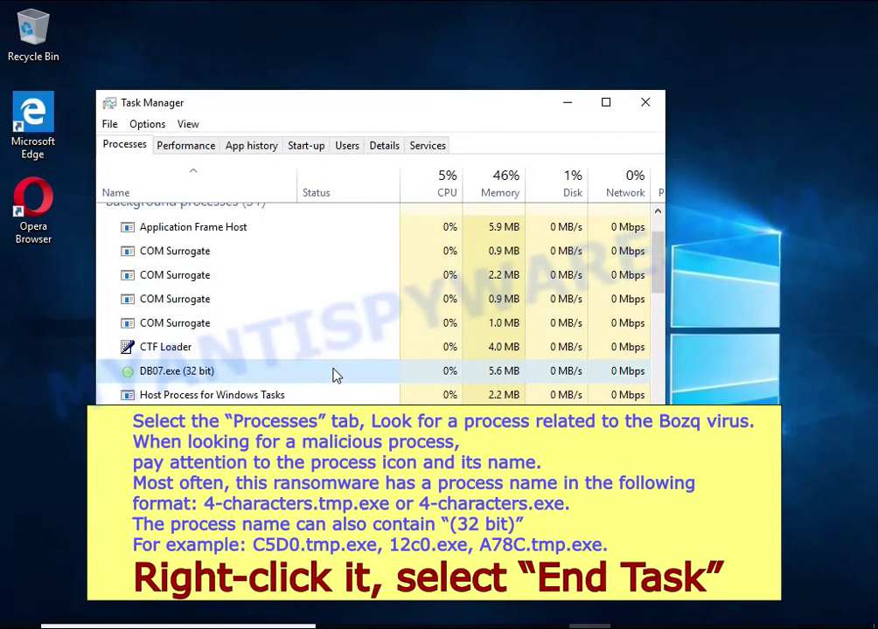
right_click(341, 382)
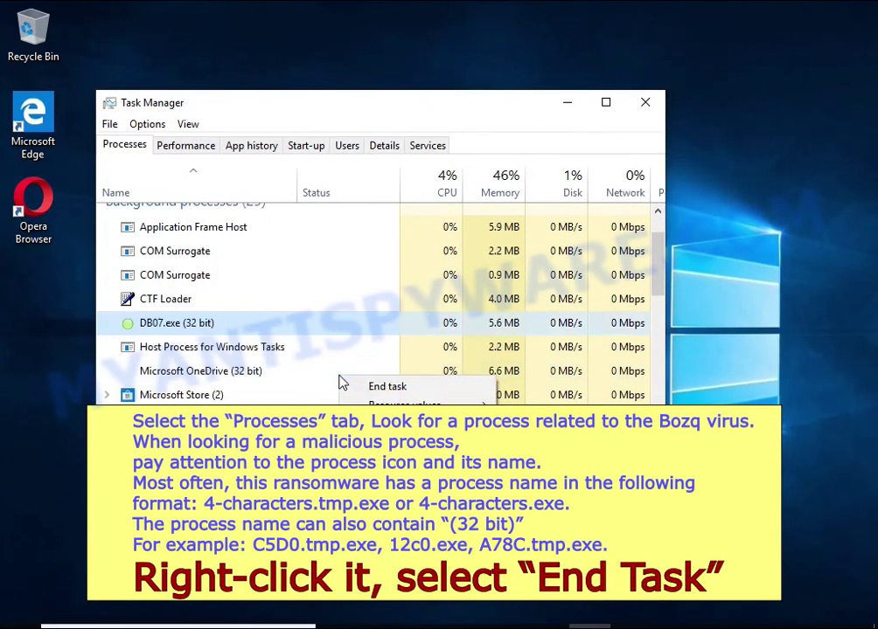
click(448, 389)
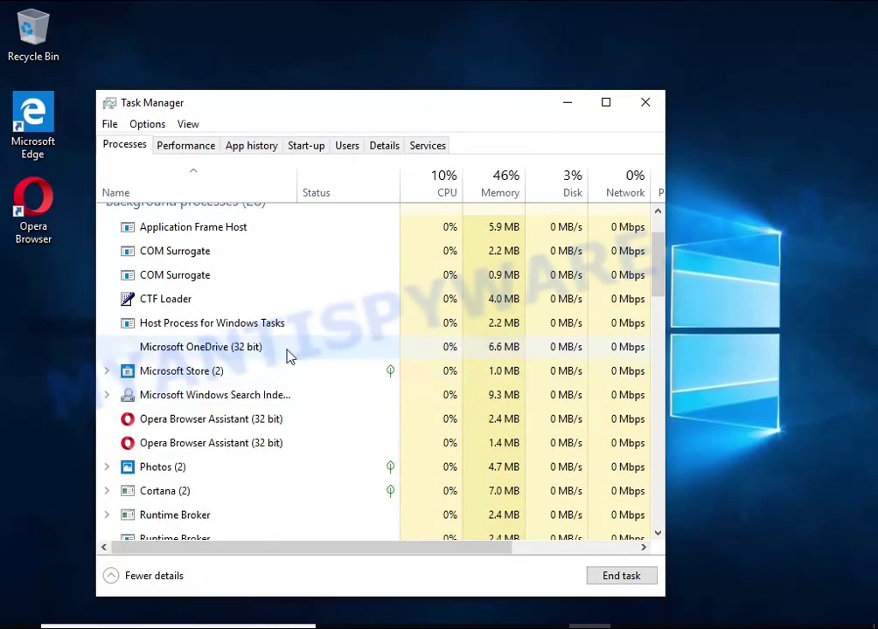
- Check the remaining processes for suspicious entries, disable the DB07.exe start-up entry, and close Task Manager
scroll(279, 353, down, 2)
scroll(268, 352, down, 6)
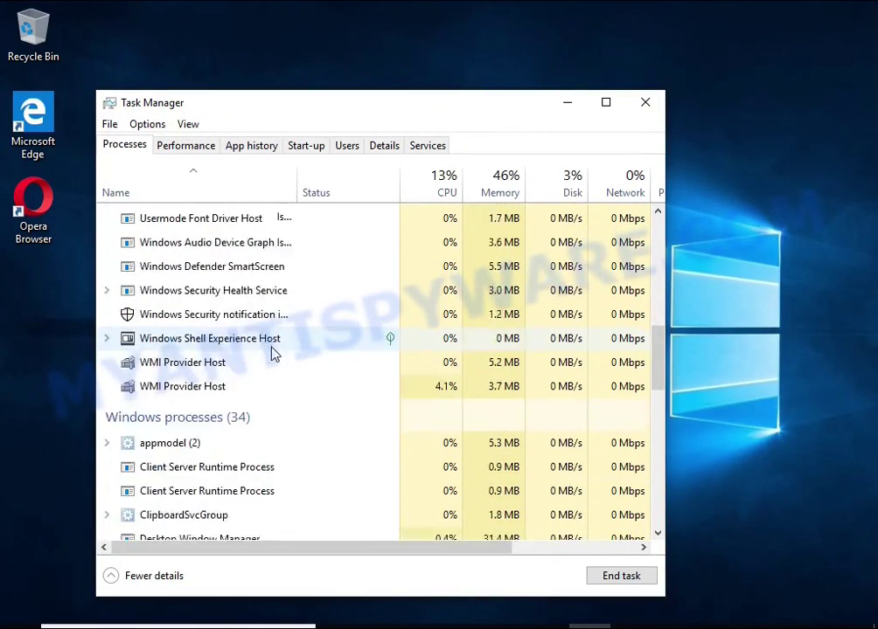
scroll(266, 347, down, 9)
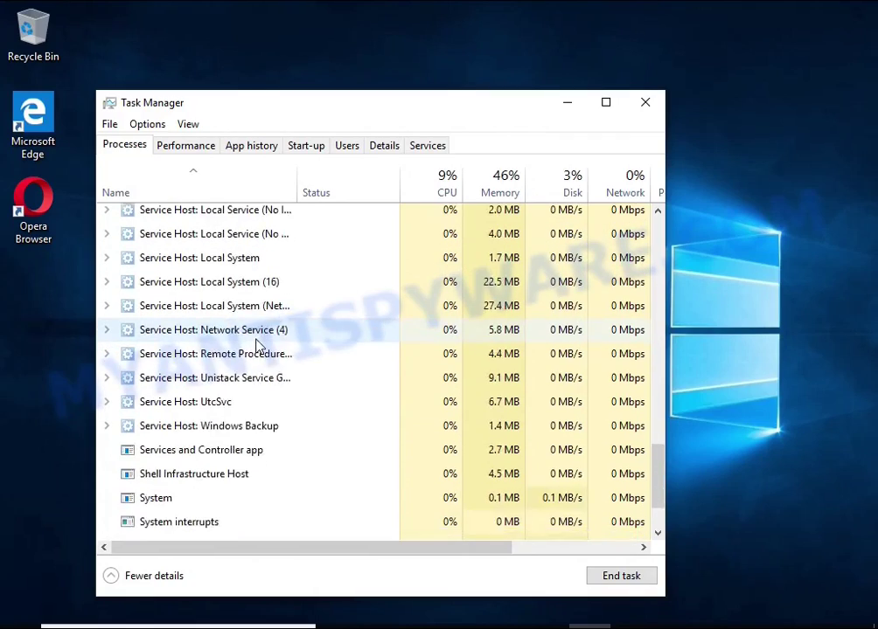
scroll(260, 343, up, 7)
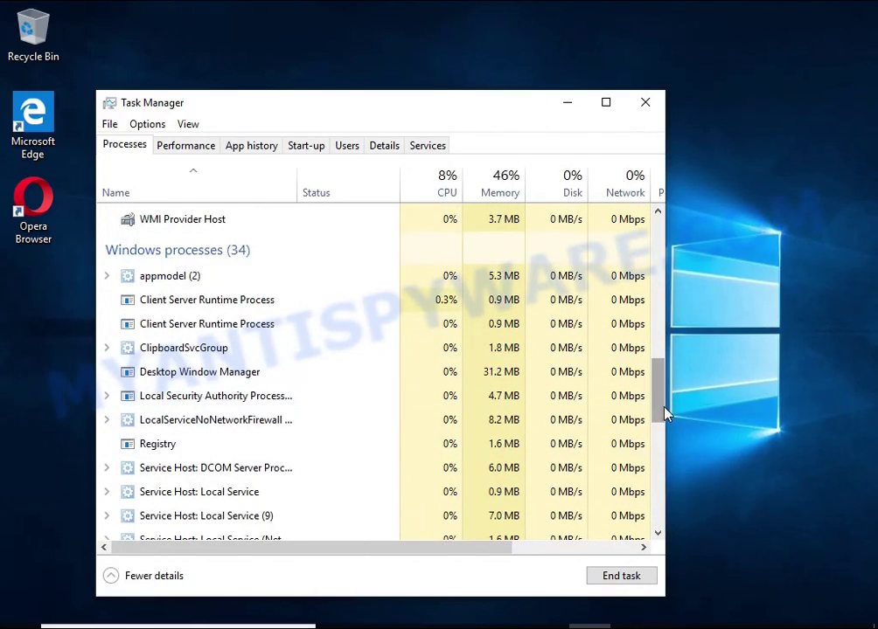
drag(668, 411, 669, 234)
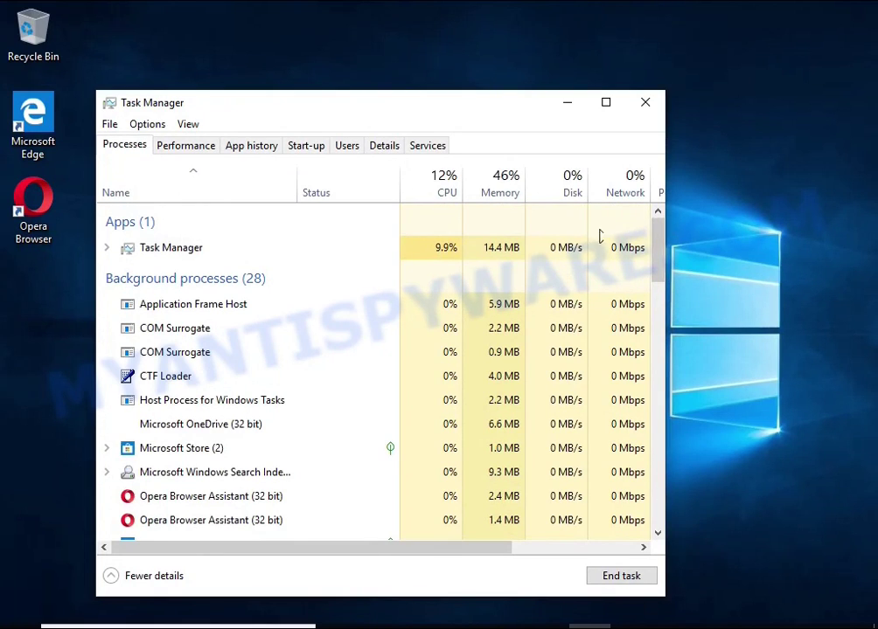
click(306, 151)
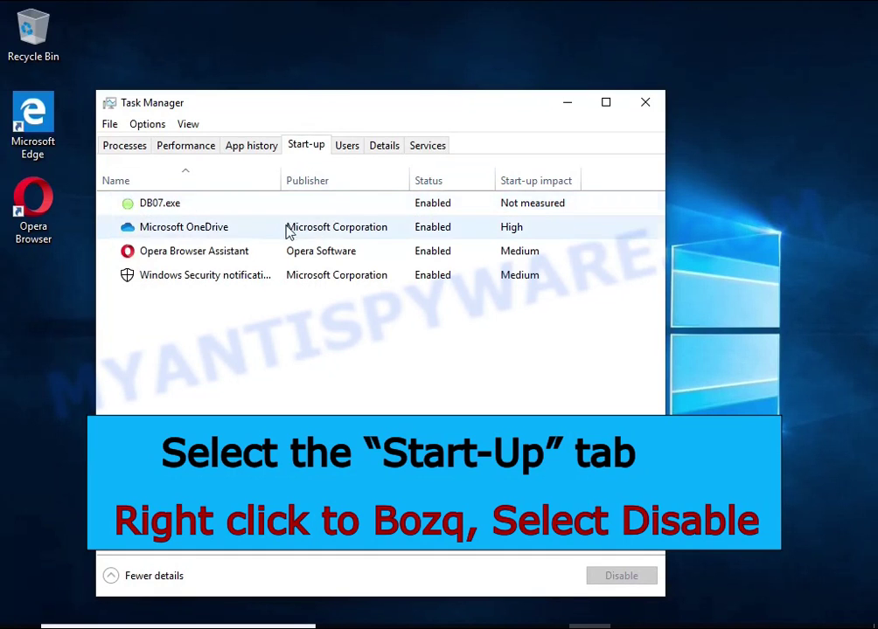
right_click(474, 213)
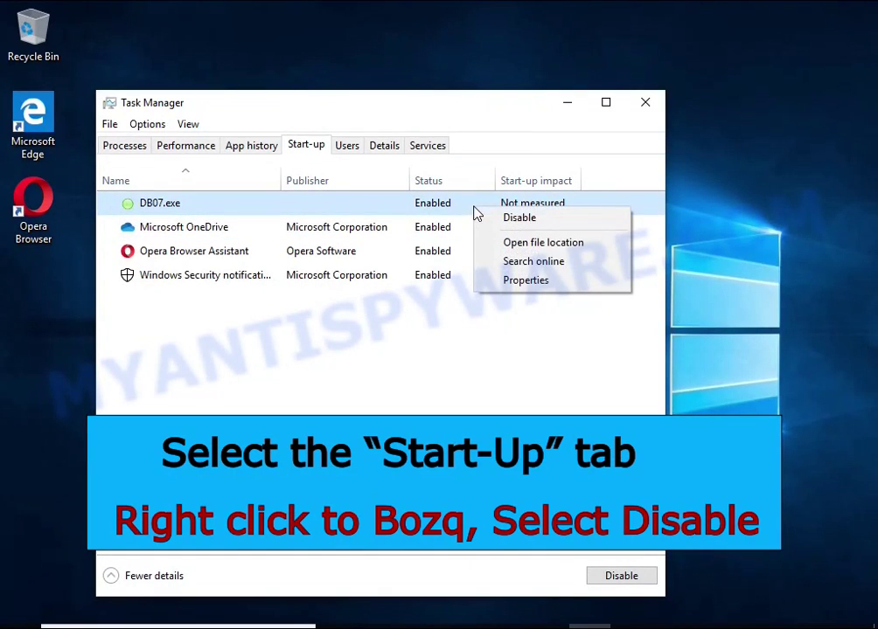
click(585, 228)
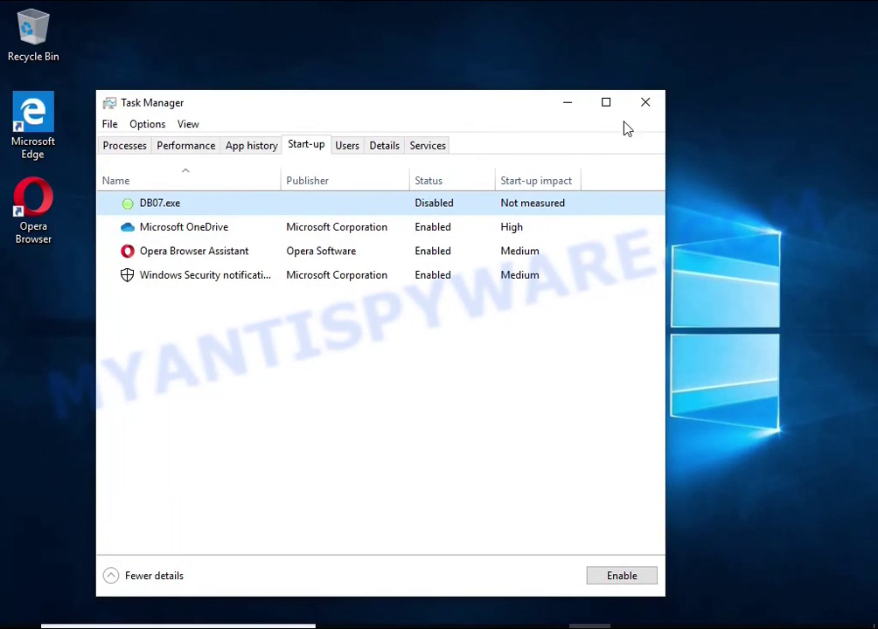
click(642, 107)
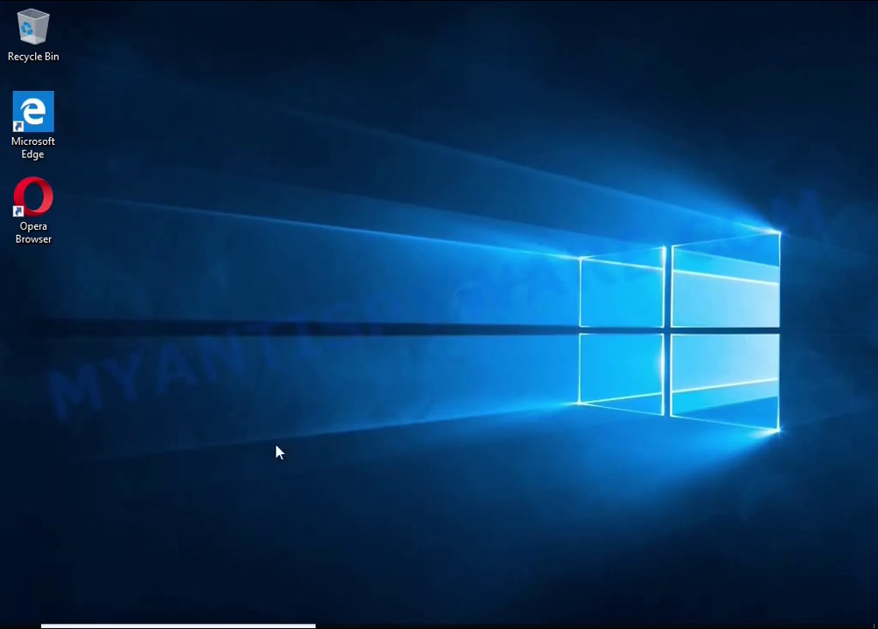
- Search for and open Task Scheduler, and show the tasks in the Task Scheduler Library
key(super+s)
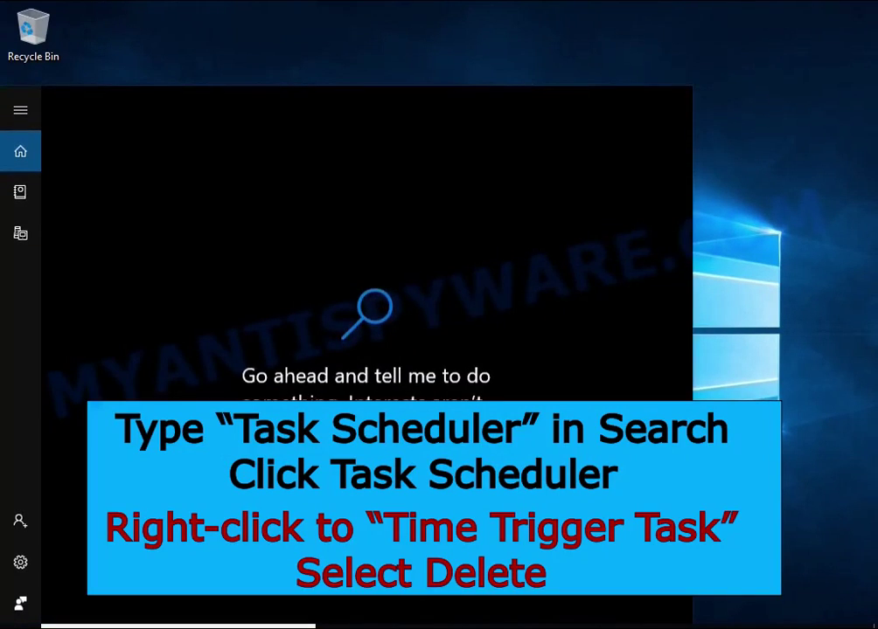
text(task she)
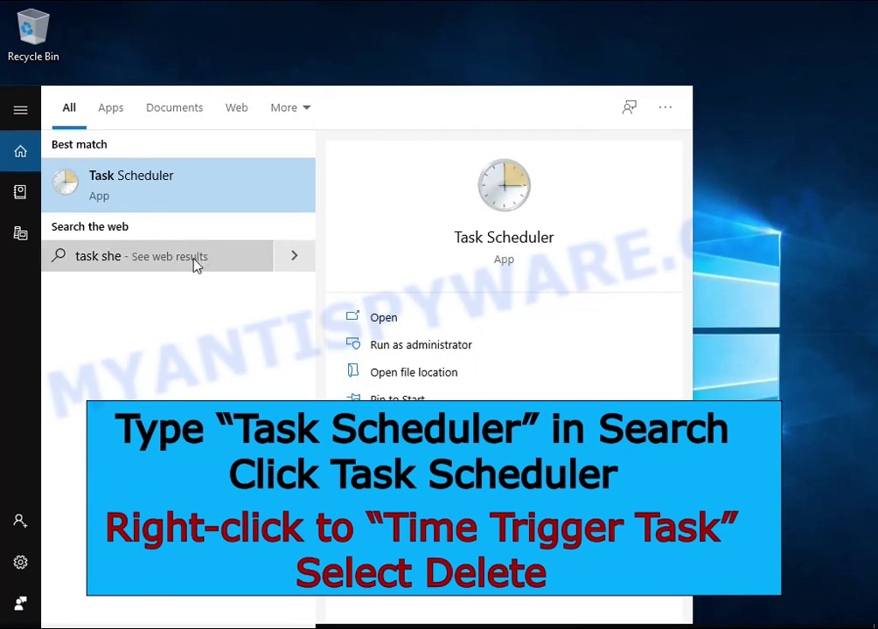
click(211, 199)
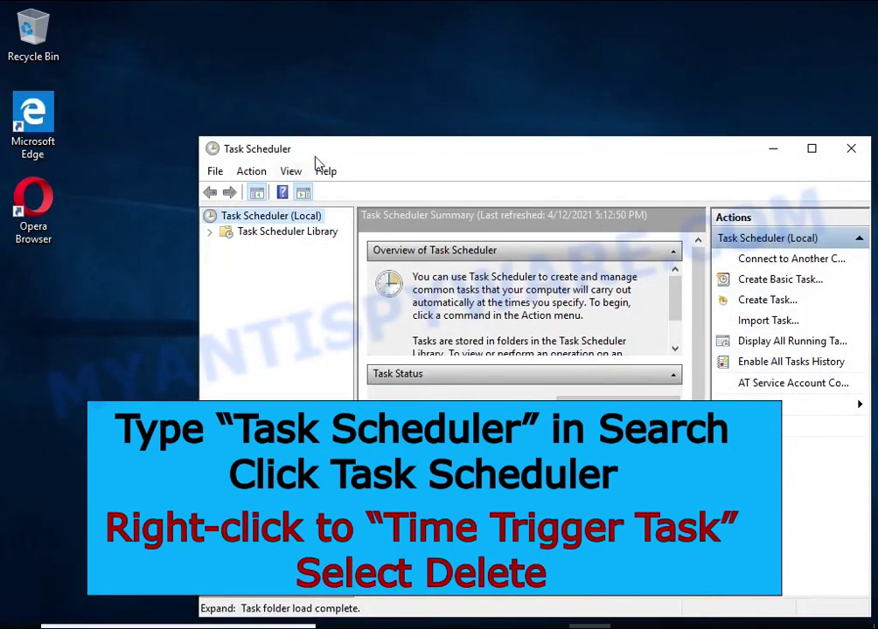
drag(316, 159, 266, 92)
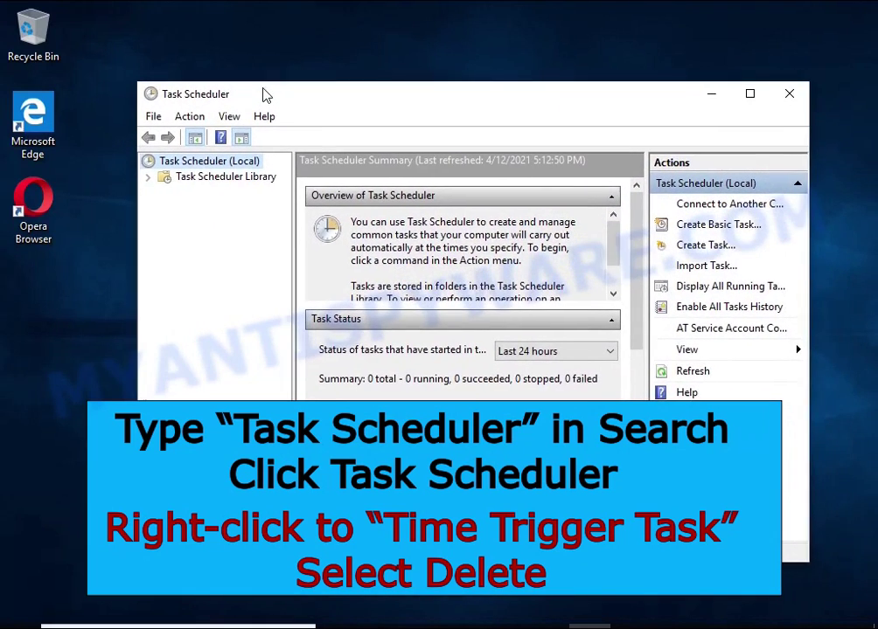
click(257, 178)
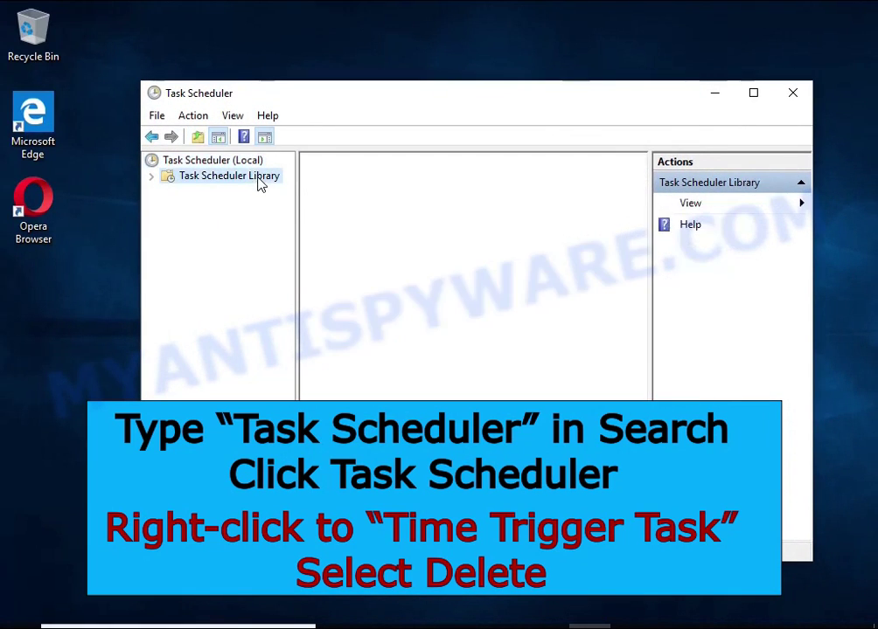
- Delete the scheduled task Time Trigger Task, confirm the deletion, and close Task Scheduler
click(568, 236)
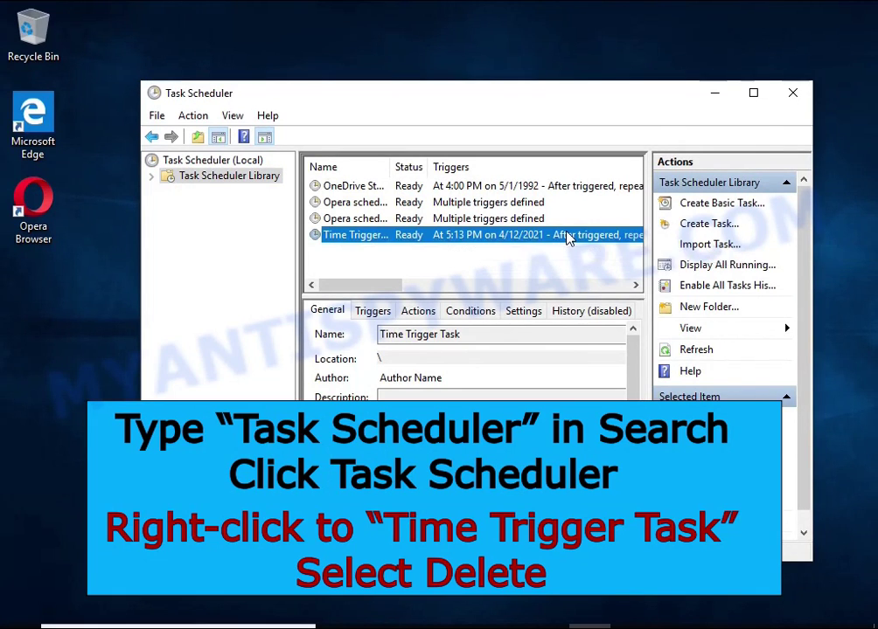
right_click(569, 237)
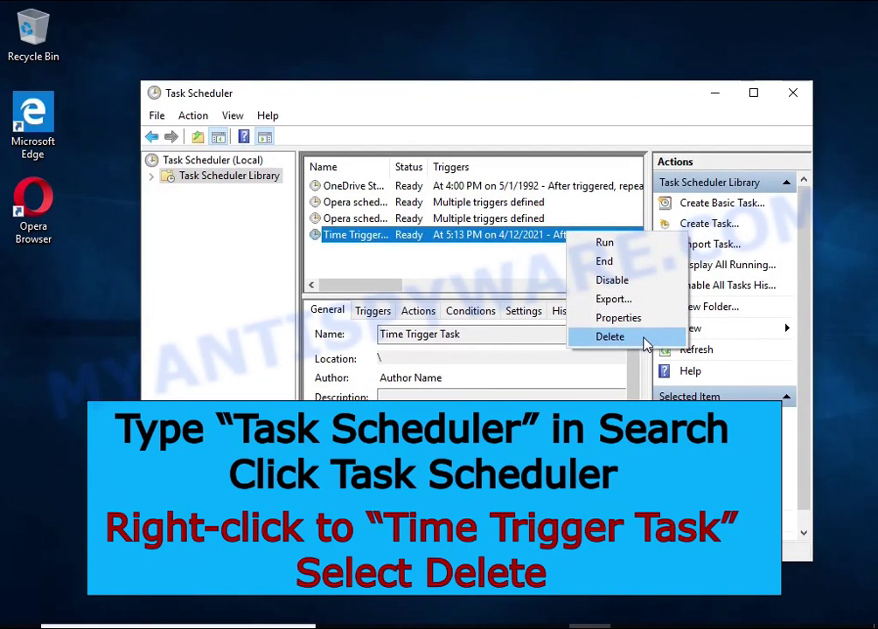
click(610, 336)
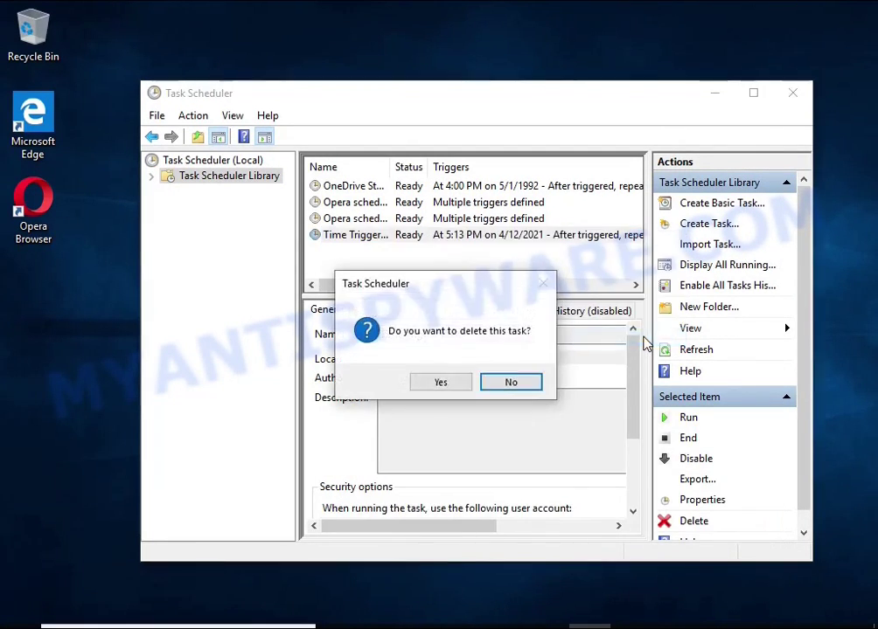
click(441, 388)
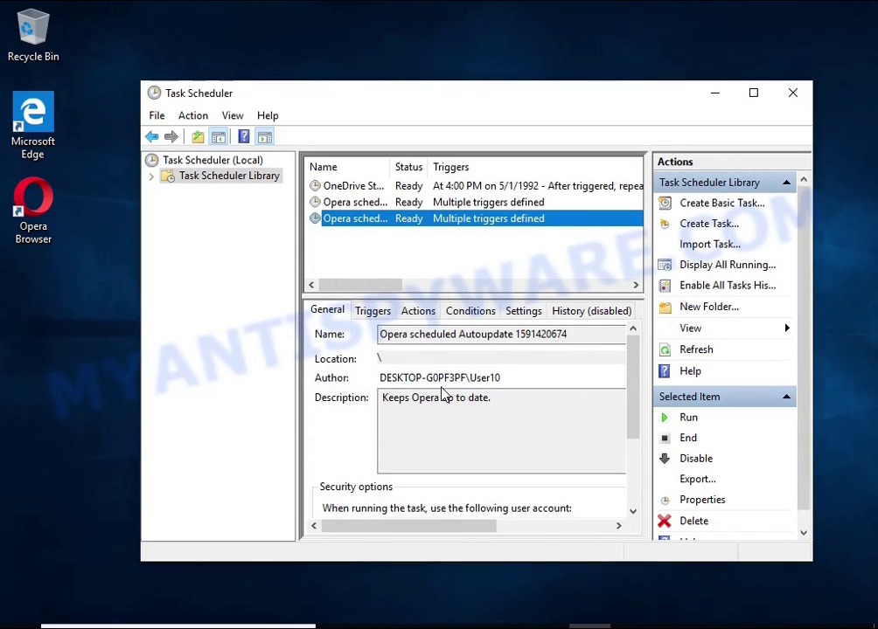
click(794, 100)
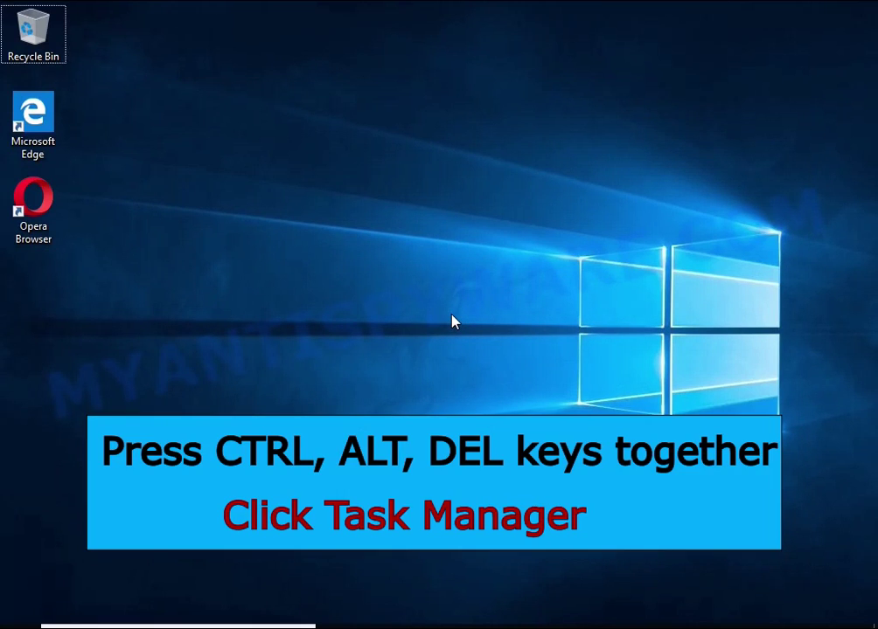
- Open the file location of the DB07.exe start-up entry from Task Manager, and close Task Manager
key(ctrl+alt+Delete)
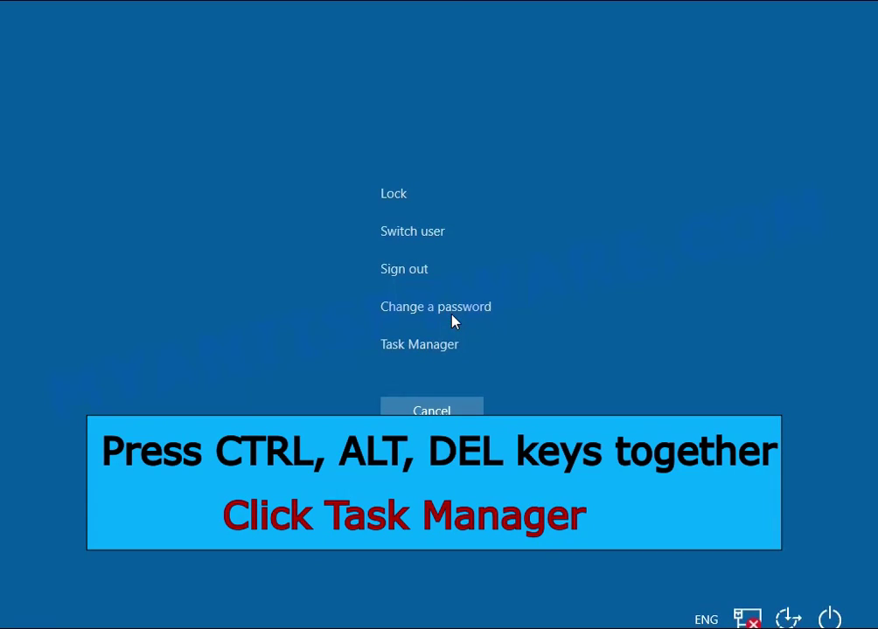
click(431, 357)
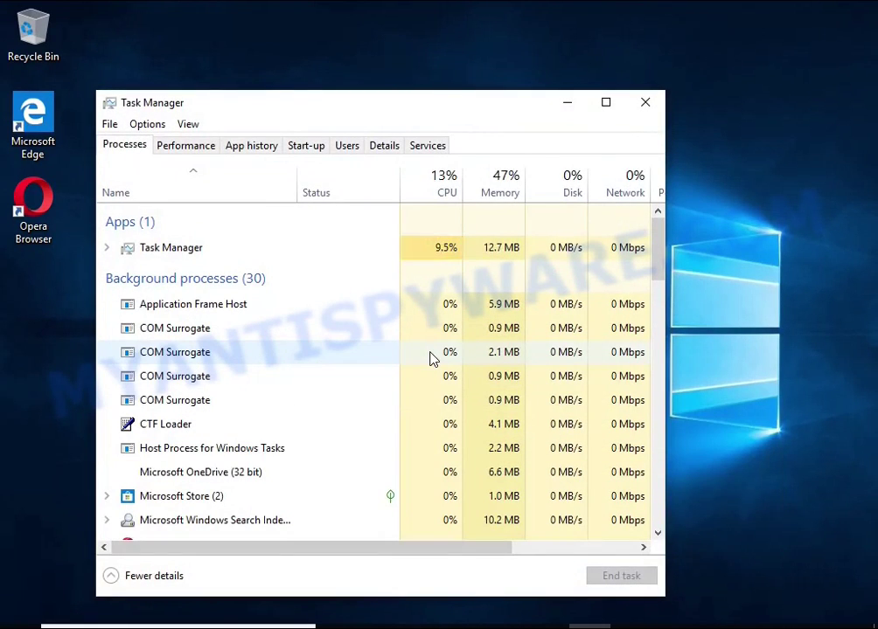
click(311, 147)
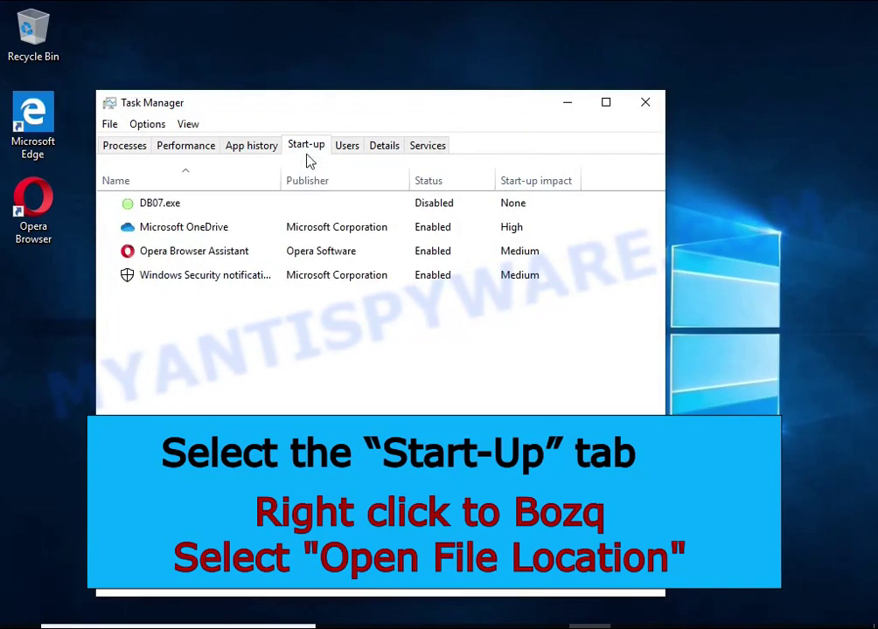
right_click(480, 203)
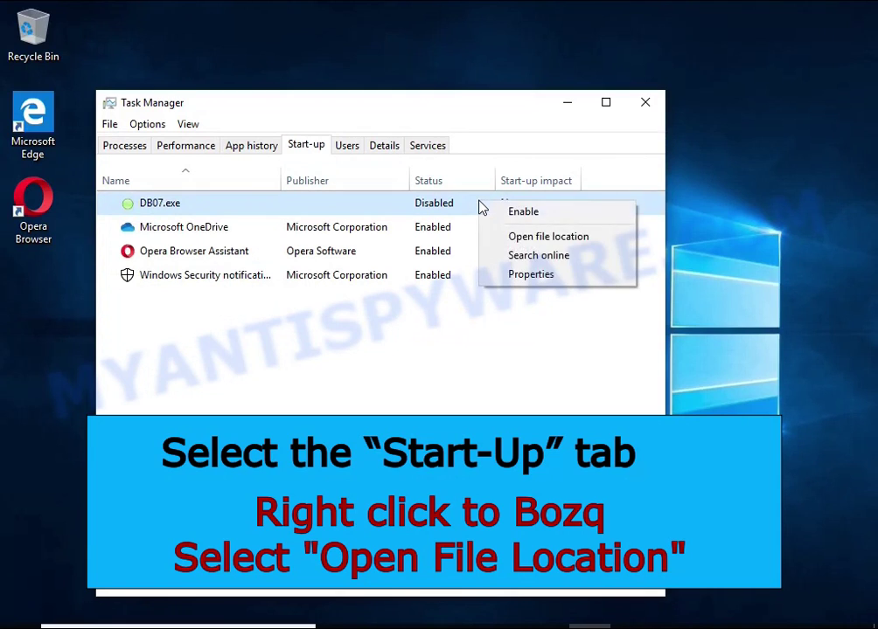
click(609, 245)
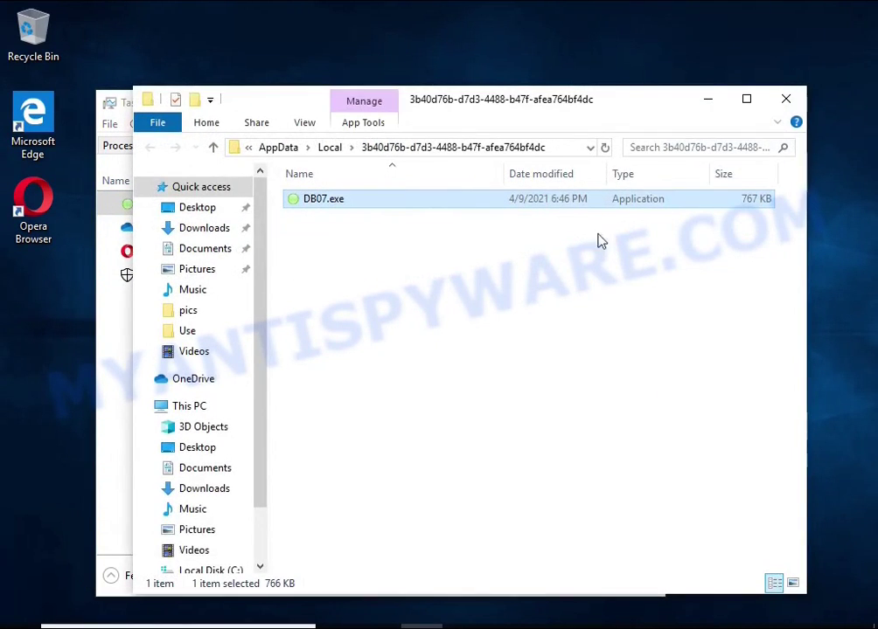
click(112, 365)
click(644, 105)
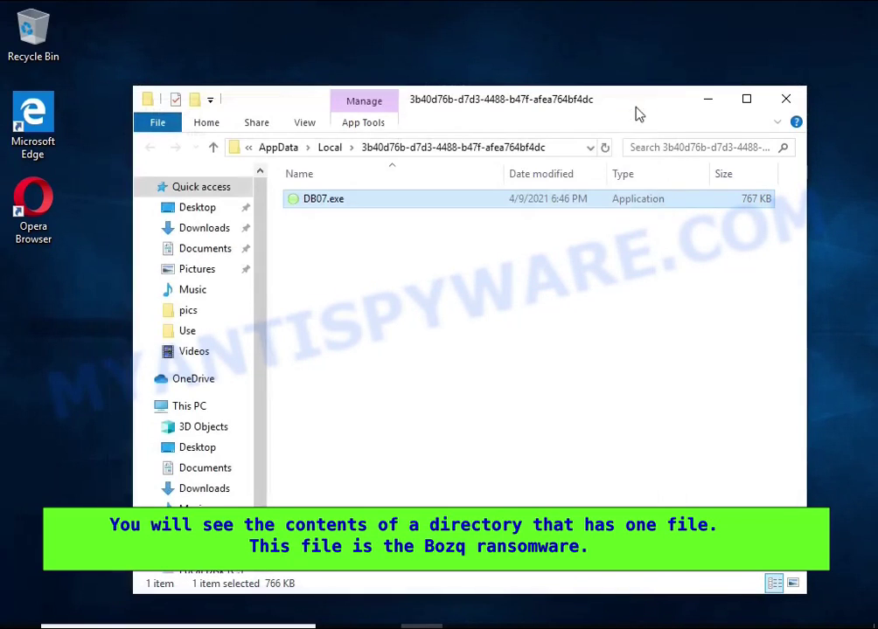
- Try to delete DB07.exe from its folder, retry the deletion, and dismiss the access dialog
right_click(367, 203)
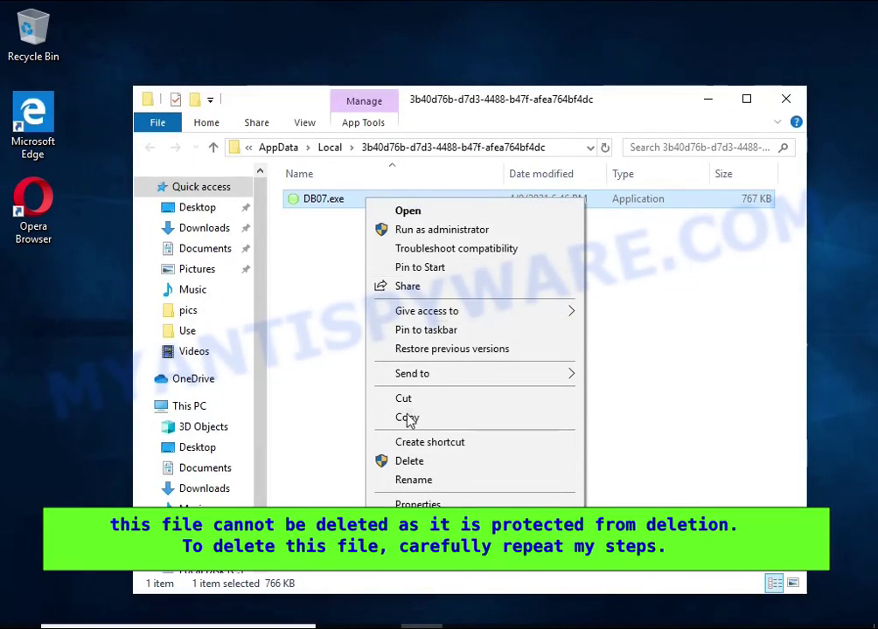
click(409, 462)
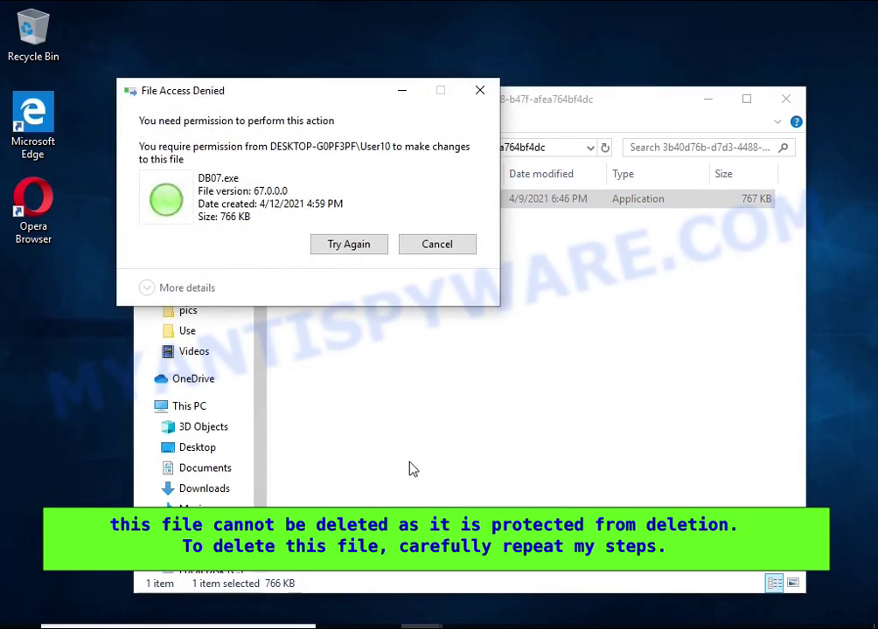
click(370, 253)
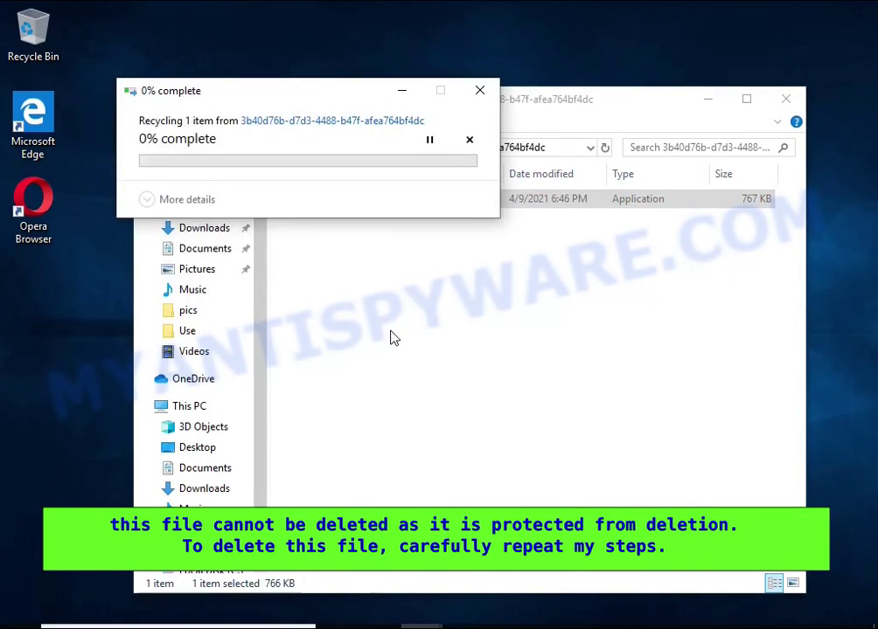
click(354, 252)
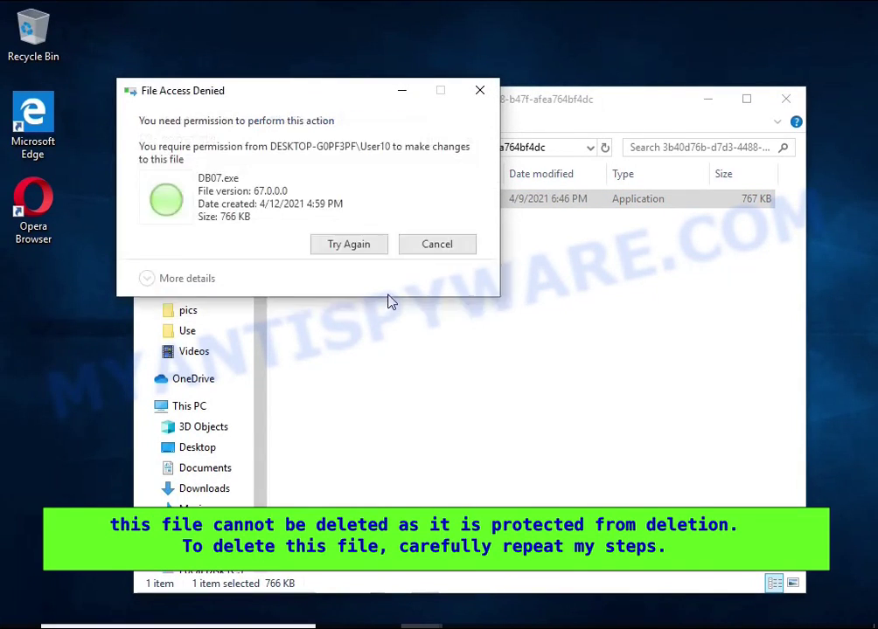
key(Escape)
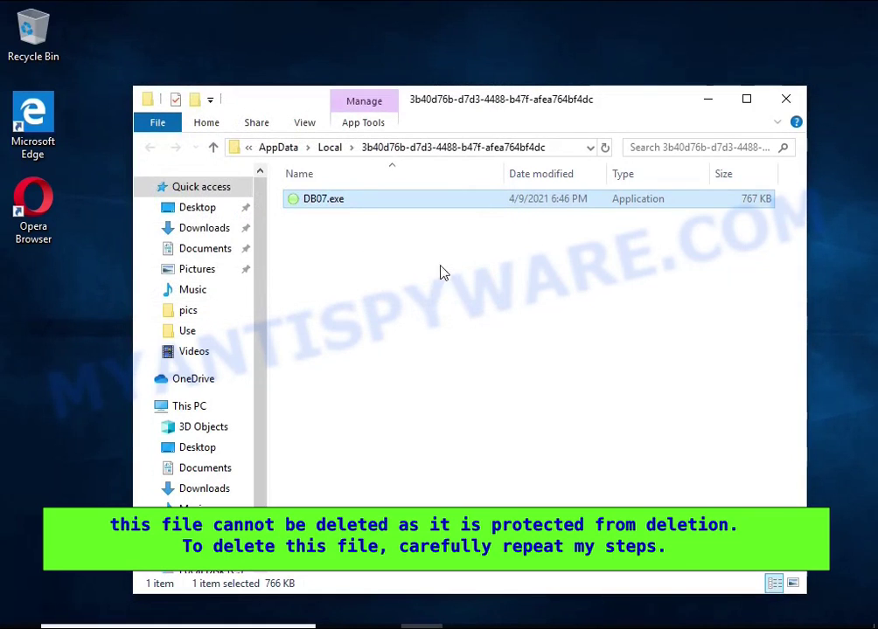
- Disable inheritance in the advanced security settings of DB07.exe, converting the inherited permissions into explicit permissions
right_click(362, 210)
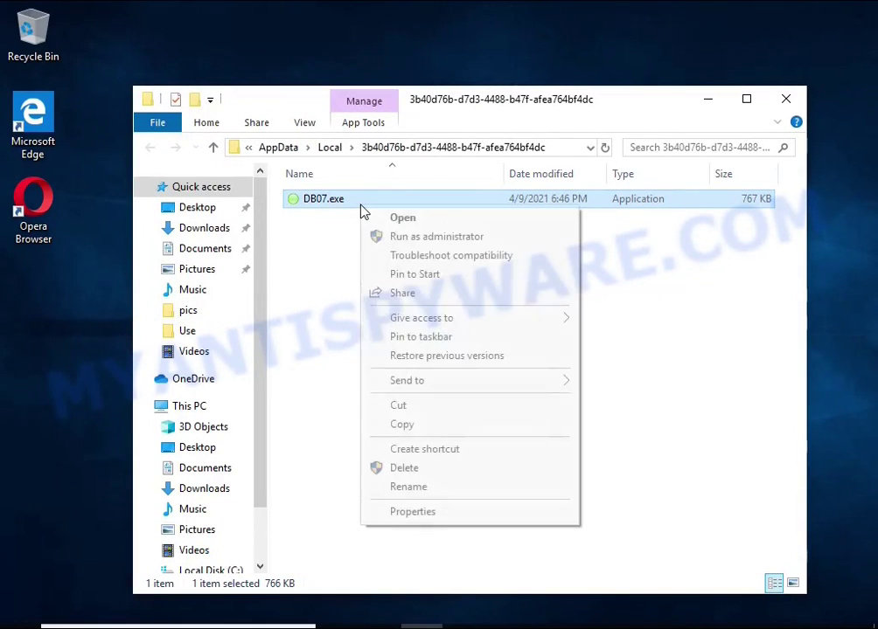
click(492, 520)
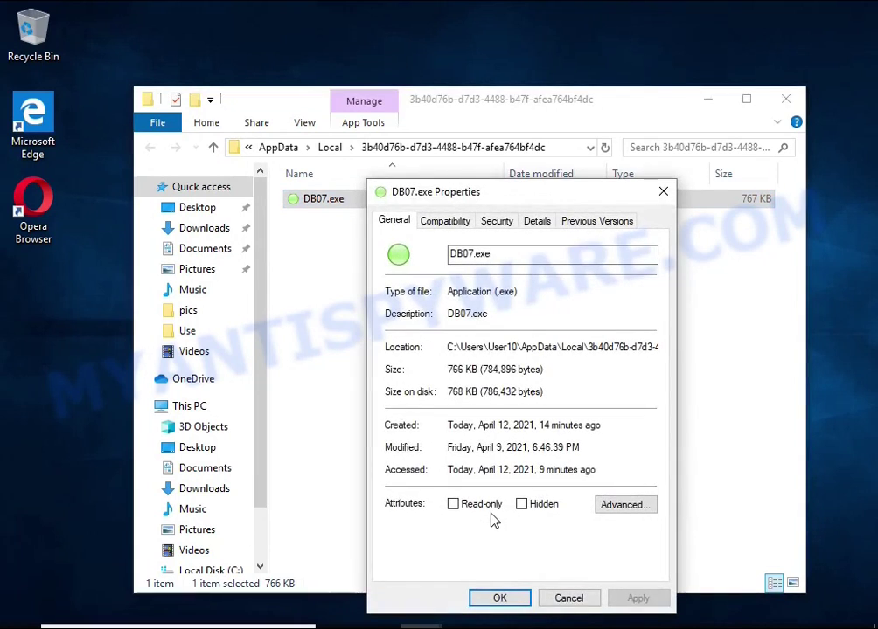
click(496, 223)
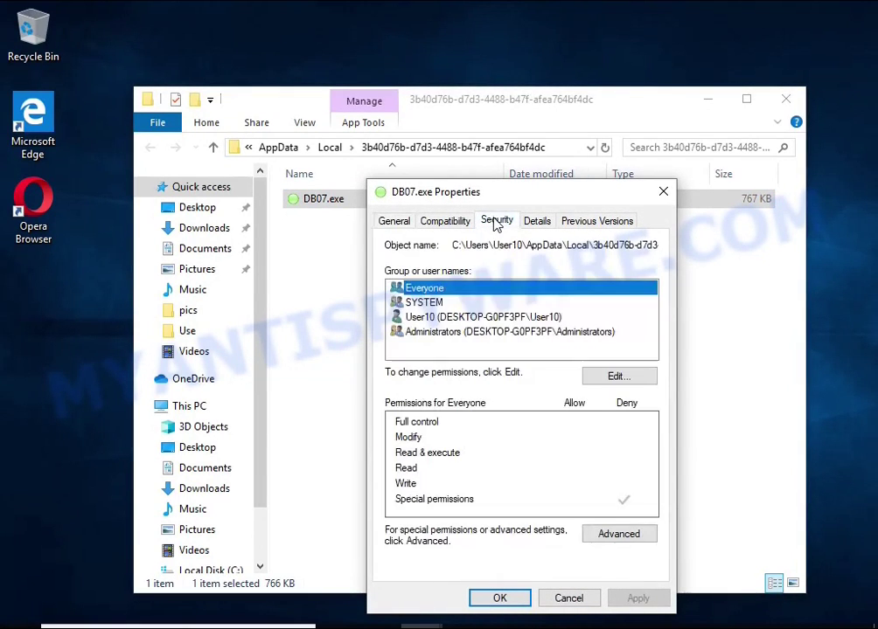
click(630, 535)
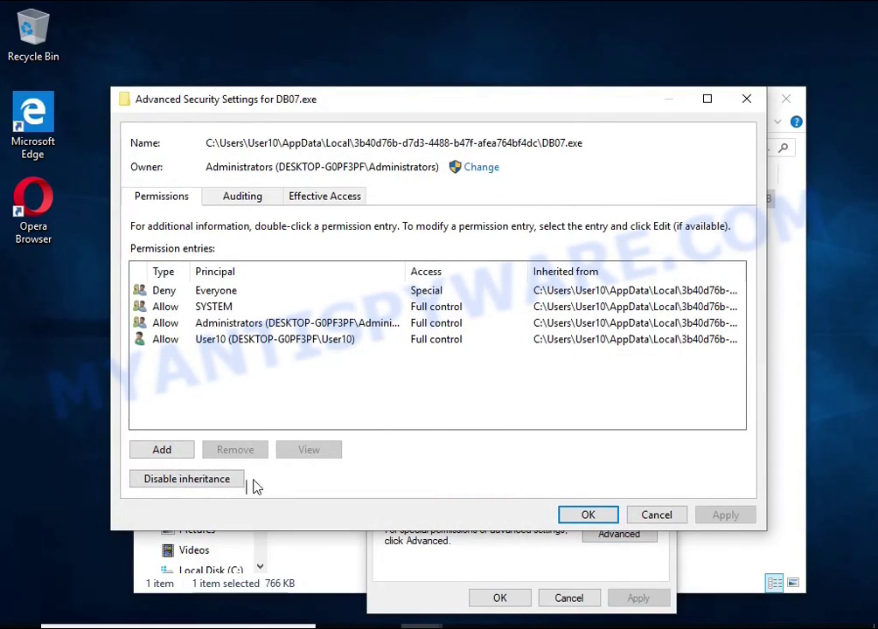
click(223, 487)
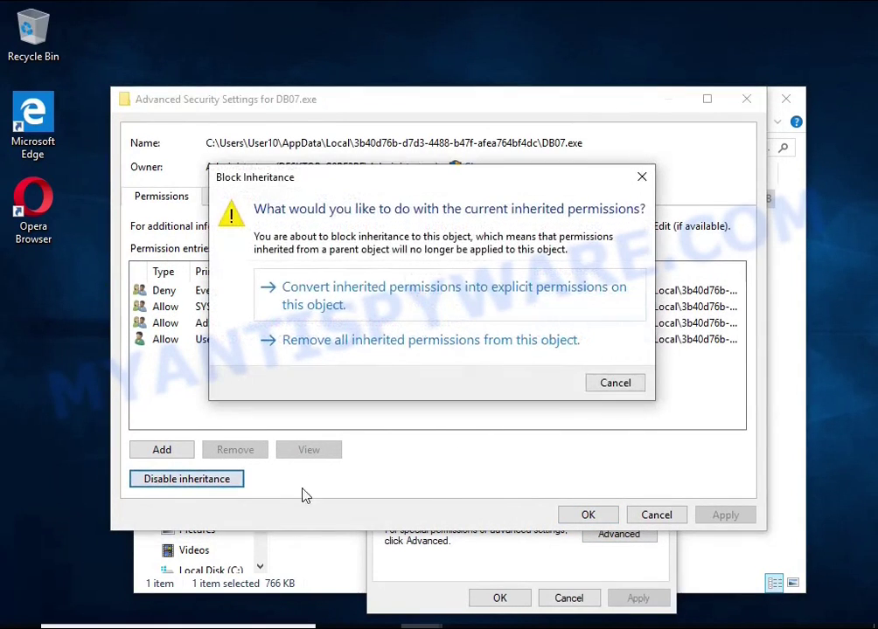
click(455, 313)
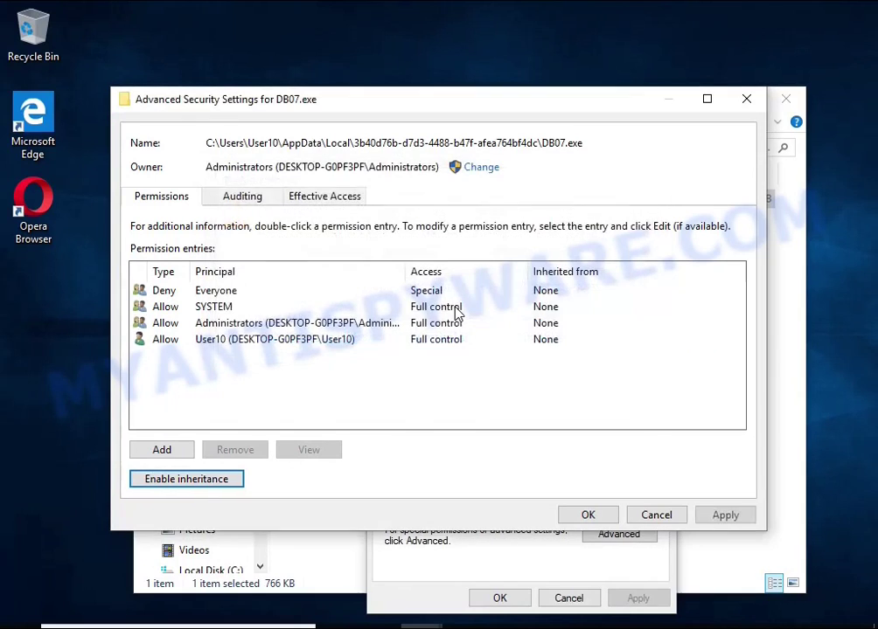
- Remove the Deny permission entry for Everyone from DB07.exe, and confirm the security settings and file properties
click(214, 295)
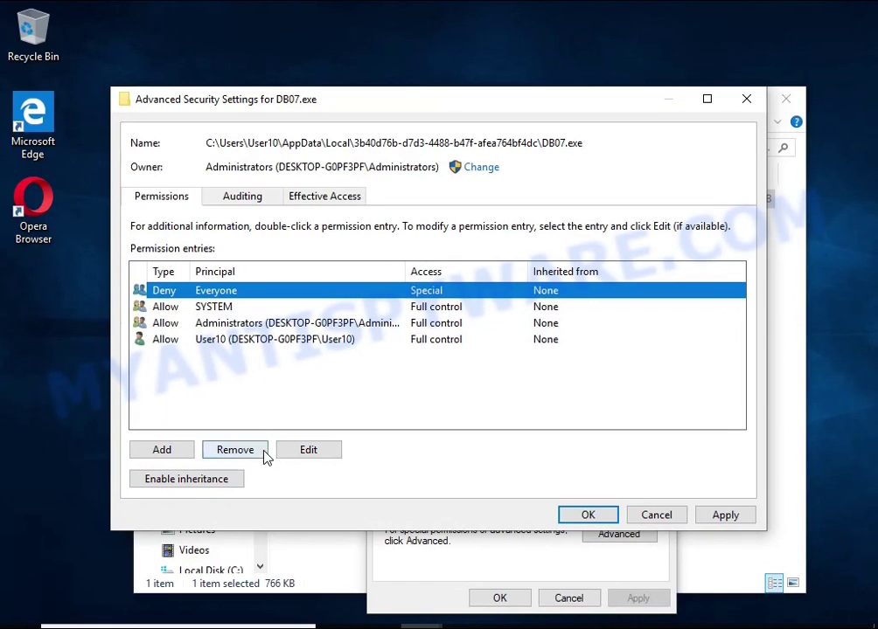
click(235, 449)
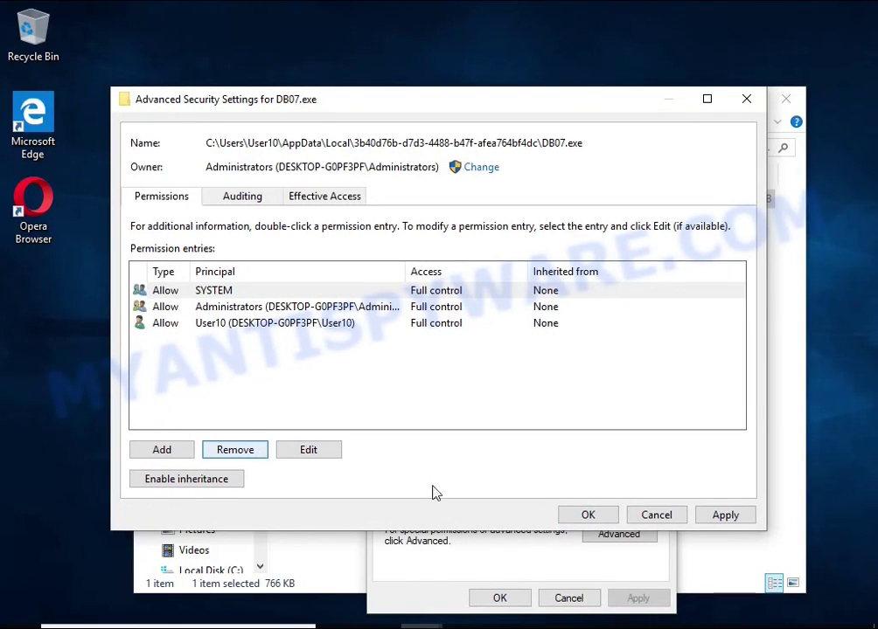
click(588, 515)
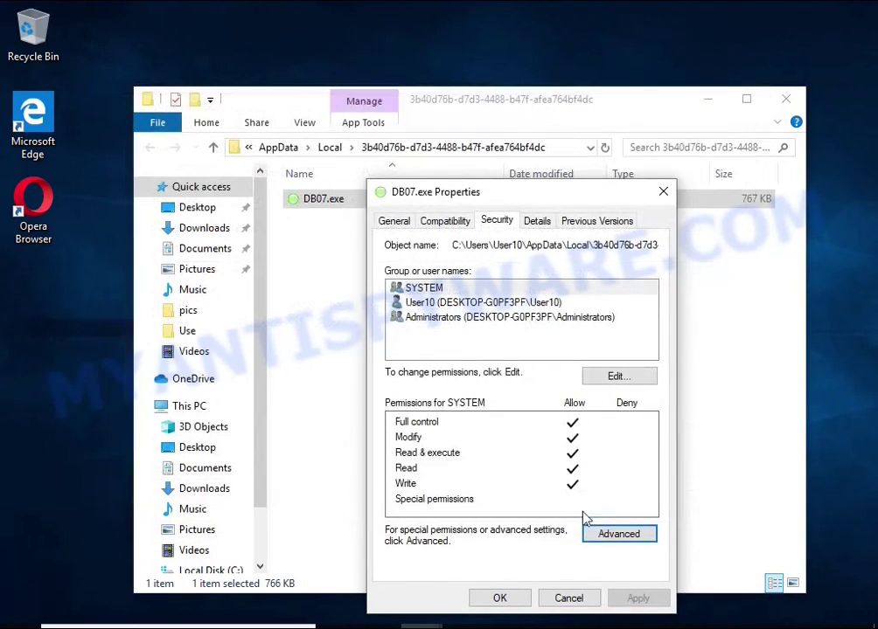
click(500, 599)
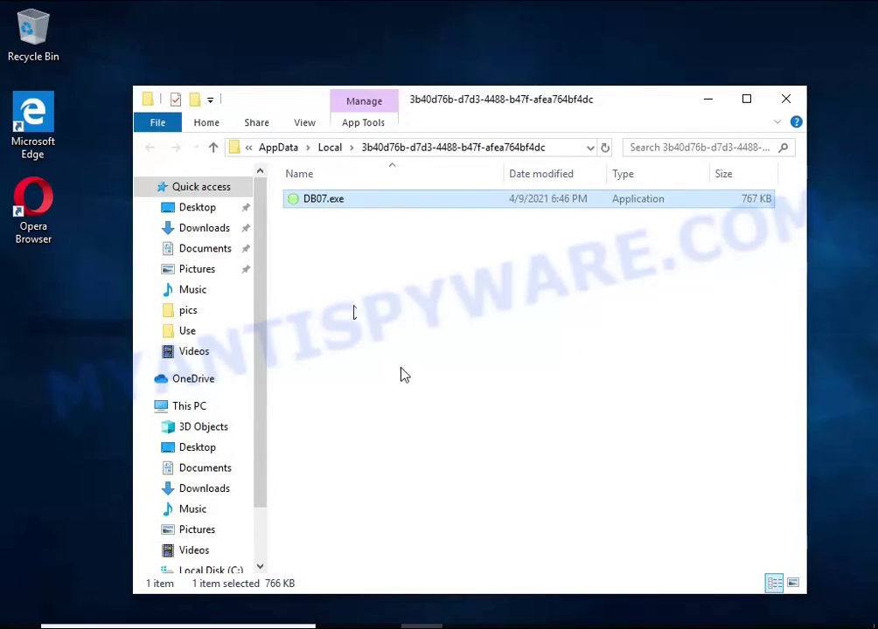
- Delete DB07.exe from its folder and close the folder window
right_click(336, 203)
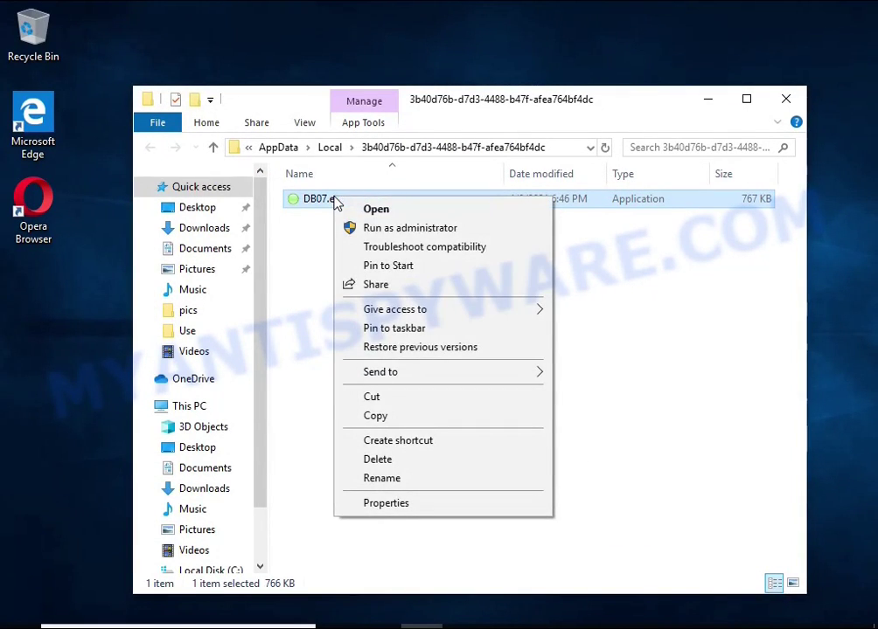
click(426, 466)
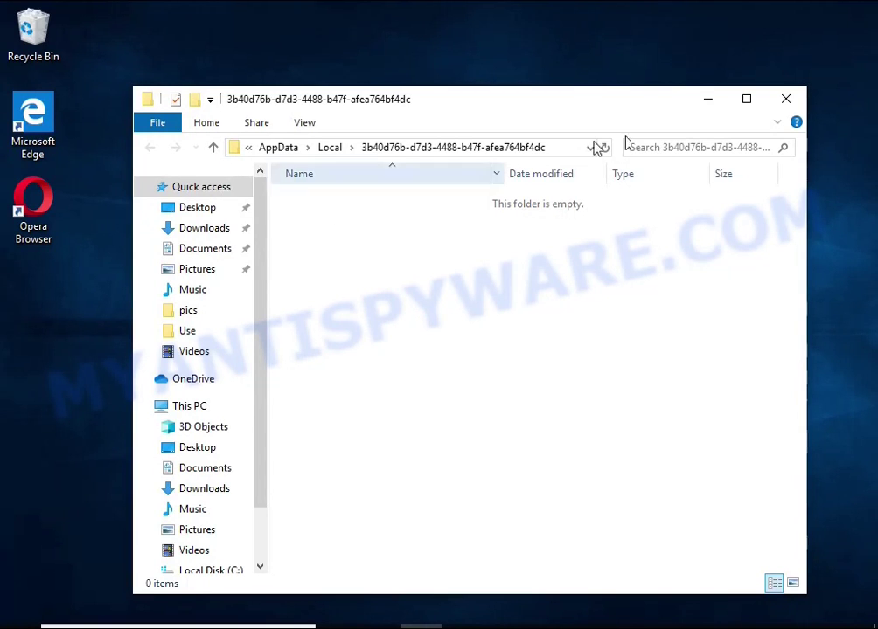
click(791, 102)
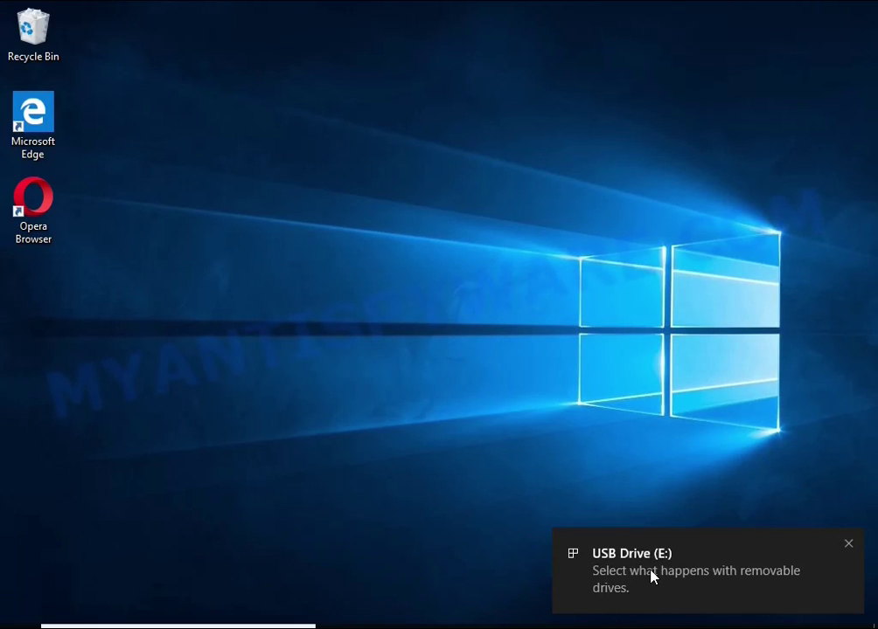
- Open the files on USB Drive (E:), run decrypt_STOPDjvu.exe, and allow it to make changes to the device
click(650, 576)
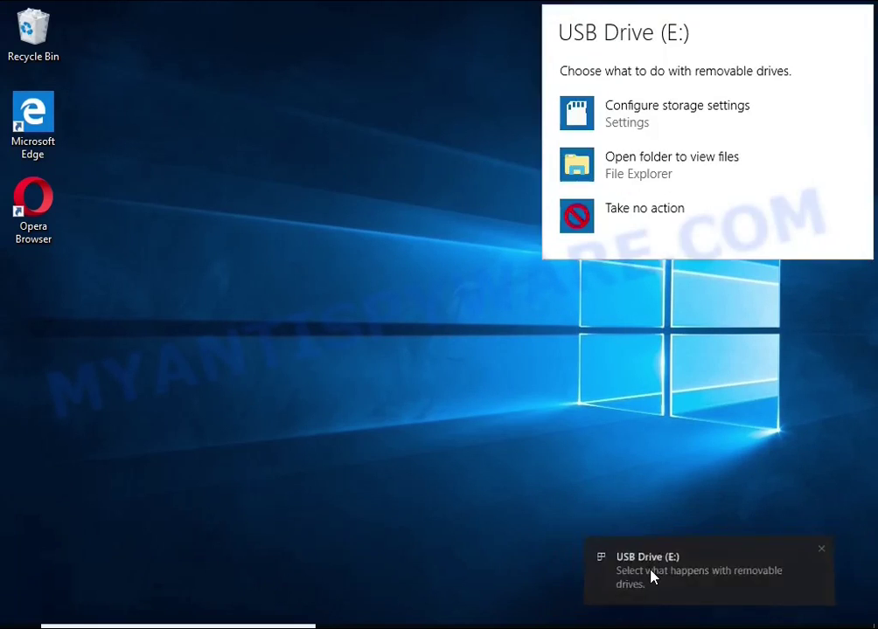
click(658, 166)
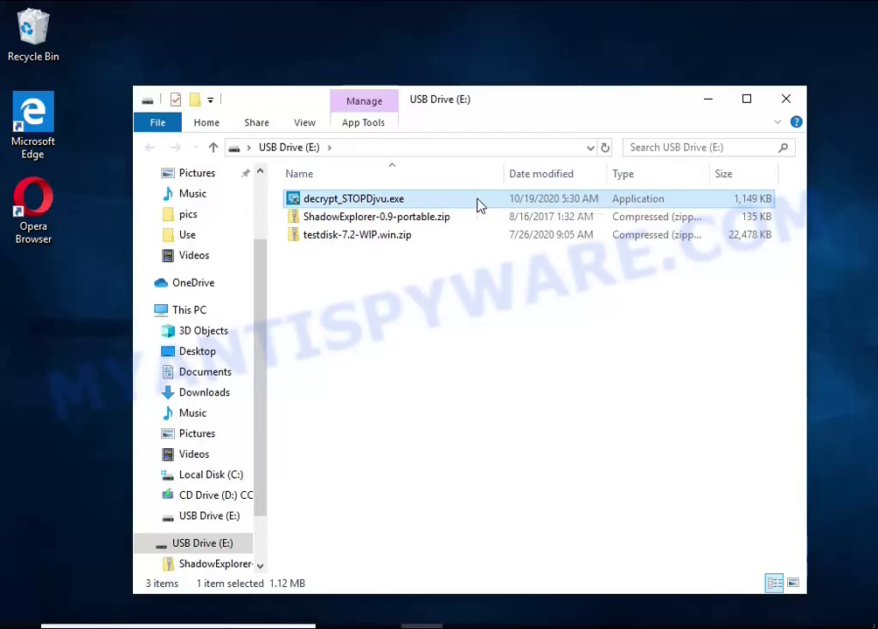
double_click(478, 201)
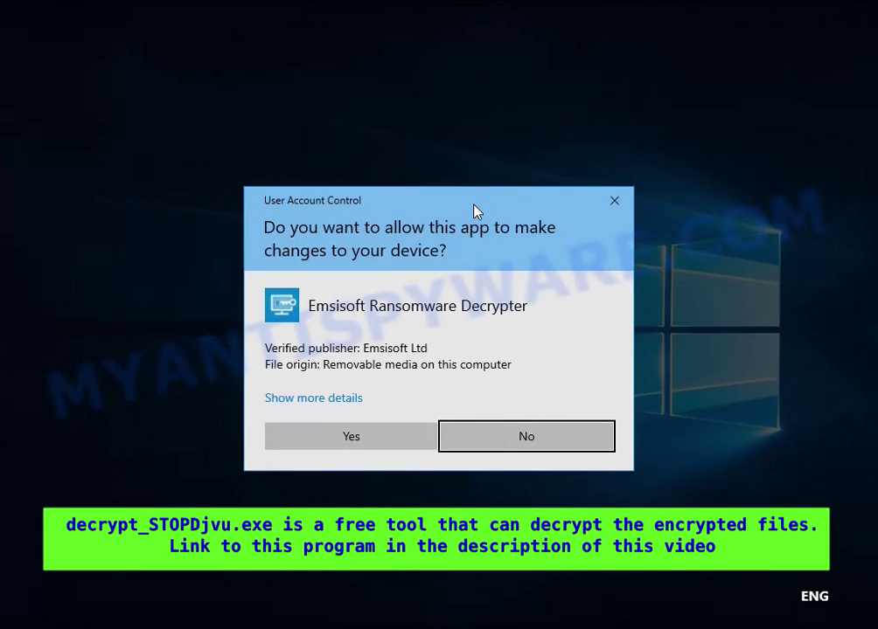
click(360, 431)
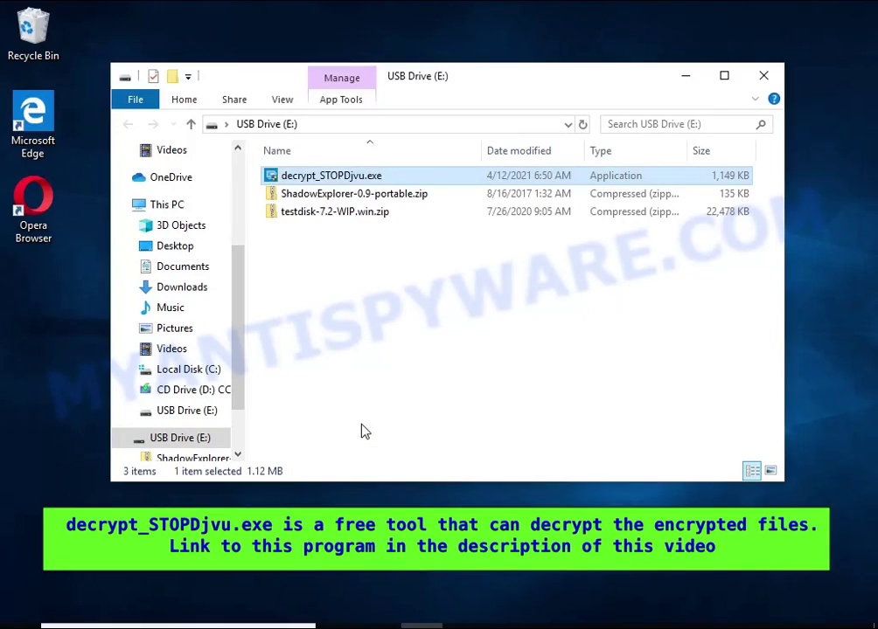
- Accept the decryptor's startup notices, including the disclaimer and Malware Disabled message, minimize the USB drive folder, and move the decryptor window toward the desktop's centre
click(250, 214)
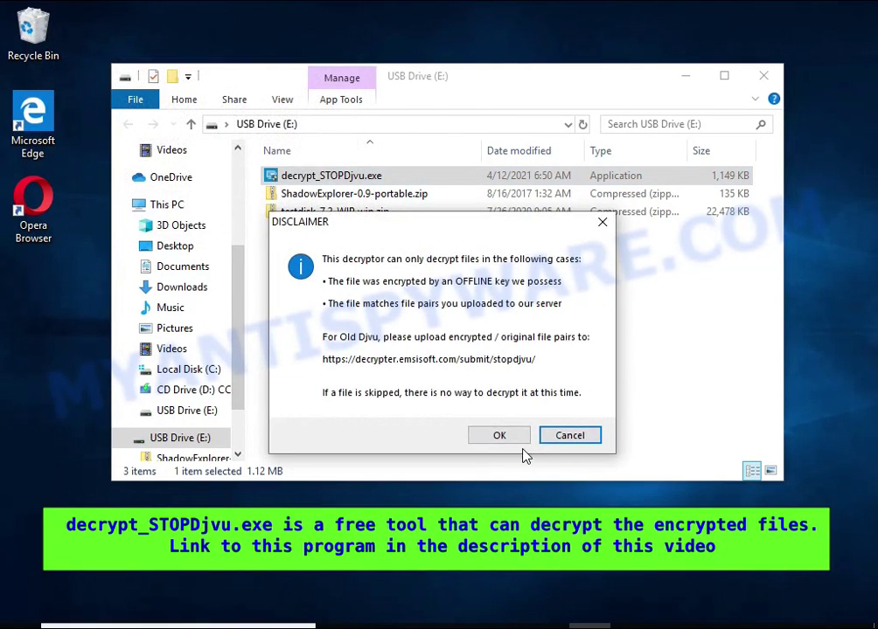
click(520, 440)
click(501, 405)
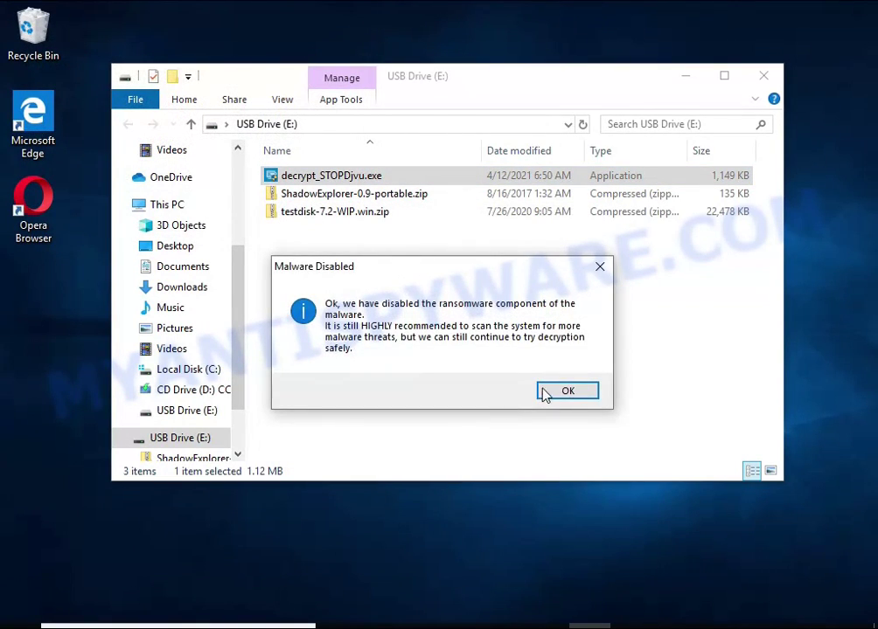
click(559, 391)
click(685, 77)
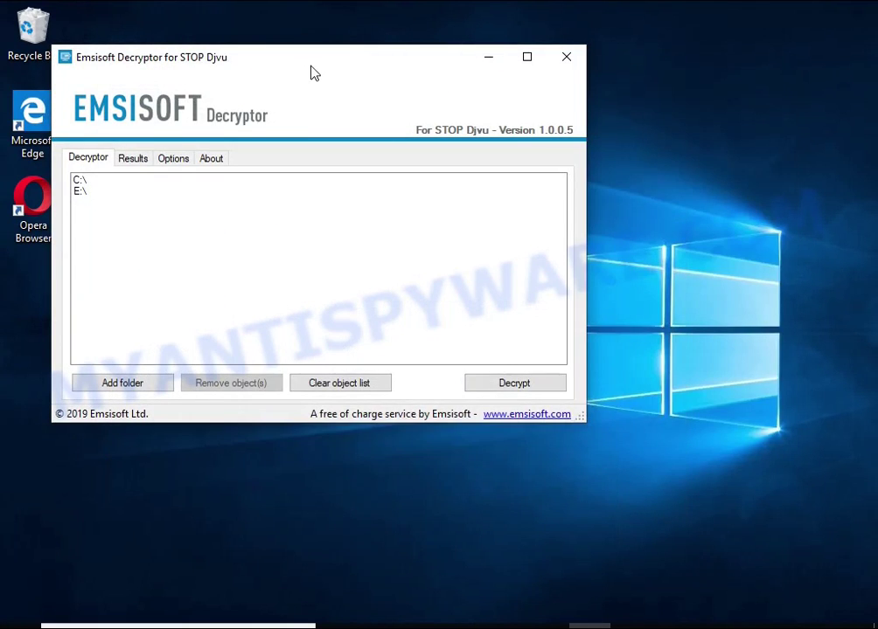
drag(312, 66, 481, 119)
- Remove the C:\ and E:\ drives from the list of locations to decrypt
click(293, 237)
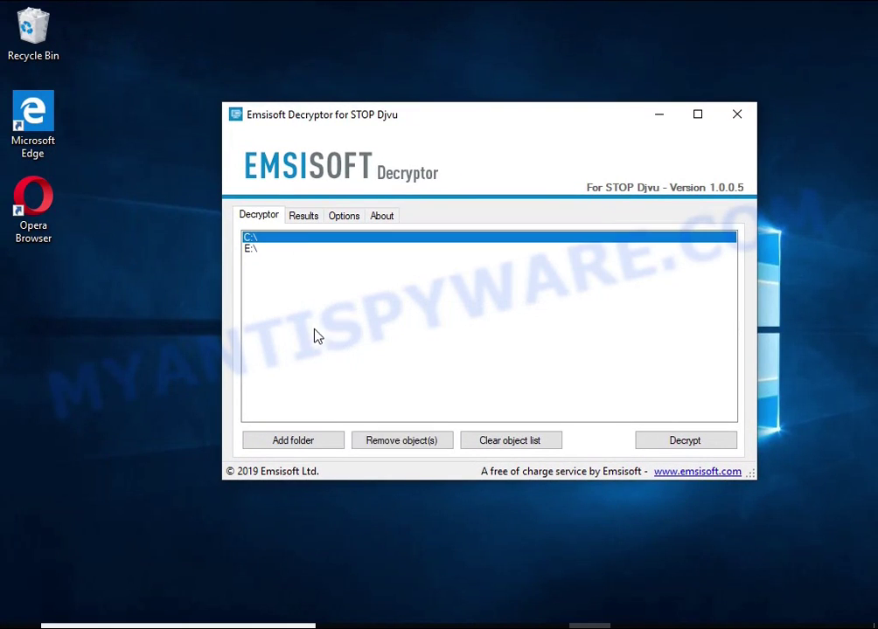
click(370, 441)
click(255, 239)
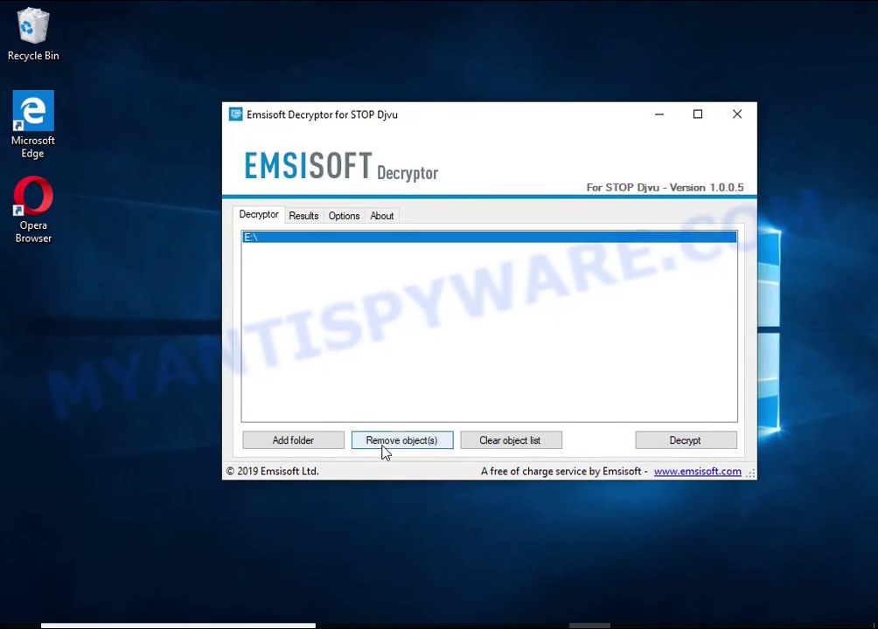
click(382, 442)
- Add the Documents and Pictures folders to the list of locations to decrypt
click(295, 443)
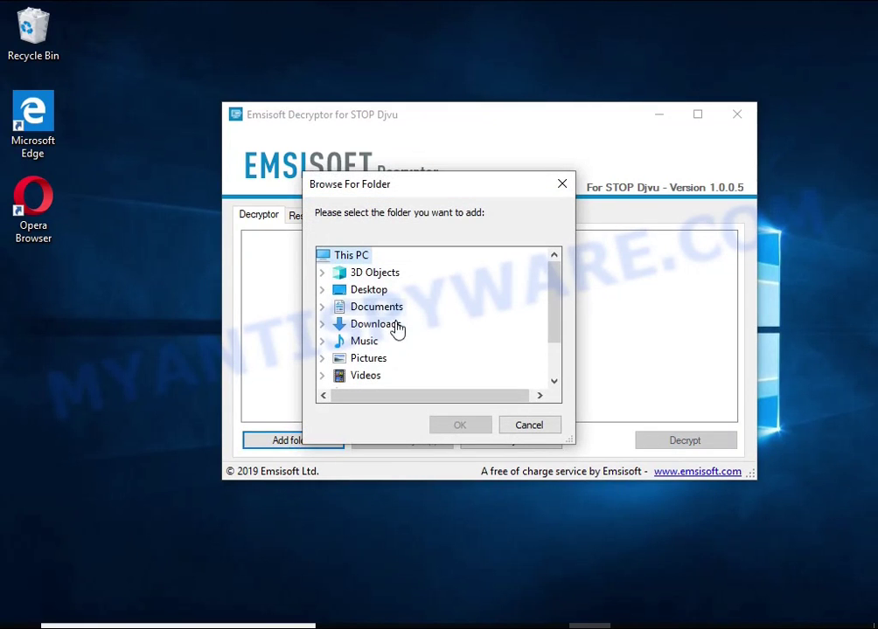
click(374, 307)
click(455, 427)
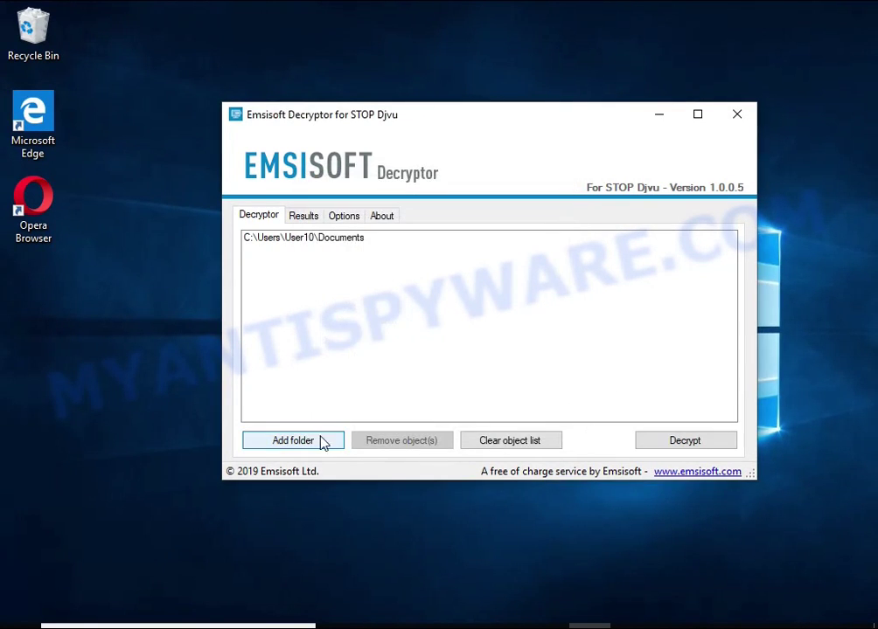
click(329, 442)
click(368, 358)
click(455, 425)
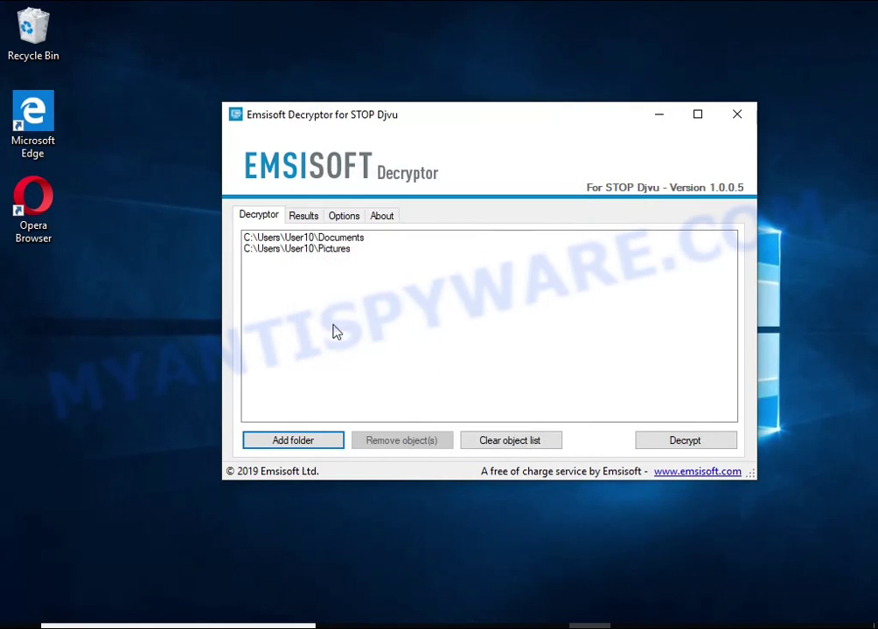
- Start decrypting the files in the listed Documents and Pictures folders
click(359, 249)
click(289, 237)
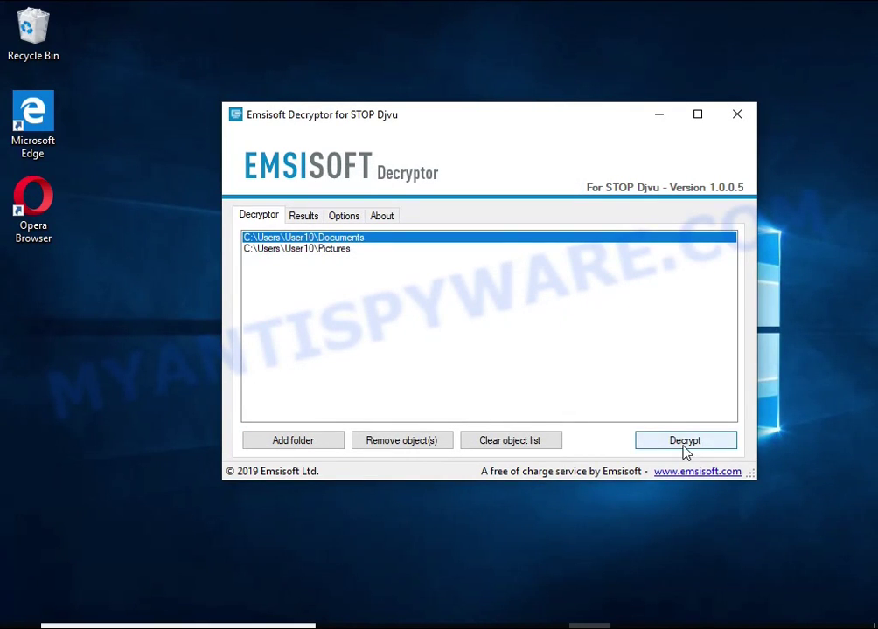
click(696, 442)
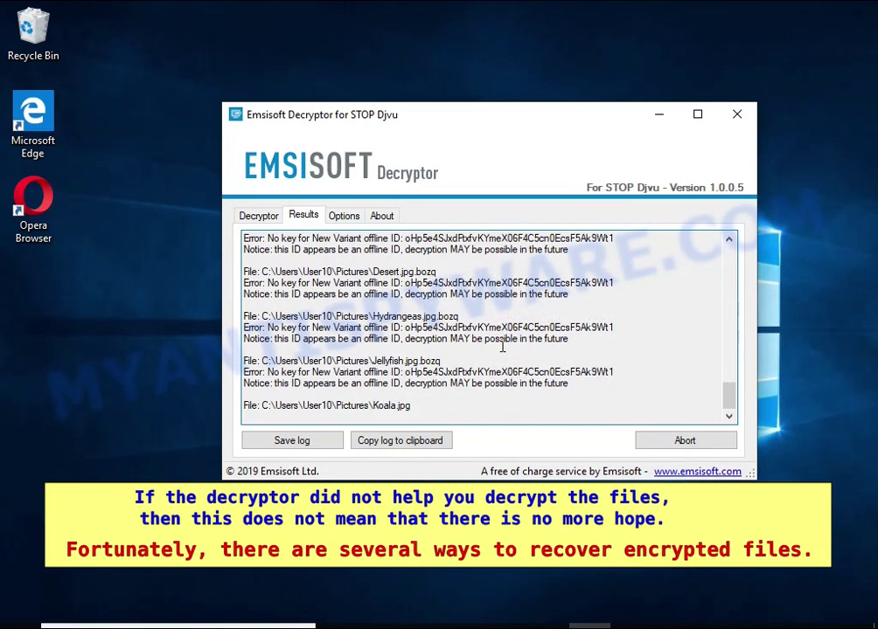
- Examine the error, ID and notice reported for Penguins.jpg.bozq in the decryption results, and close the decryptor
drag(448, 317, 368, 316)
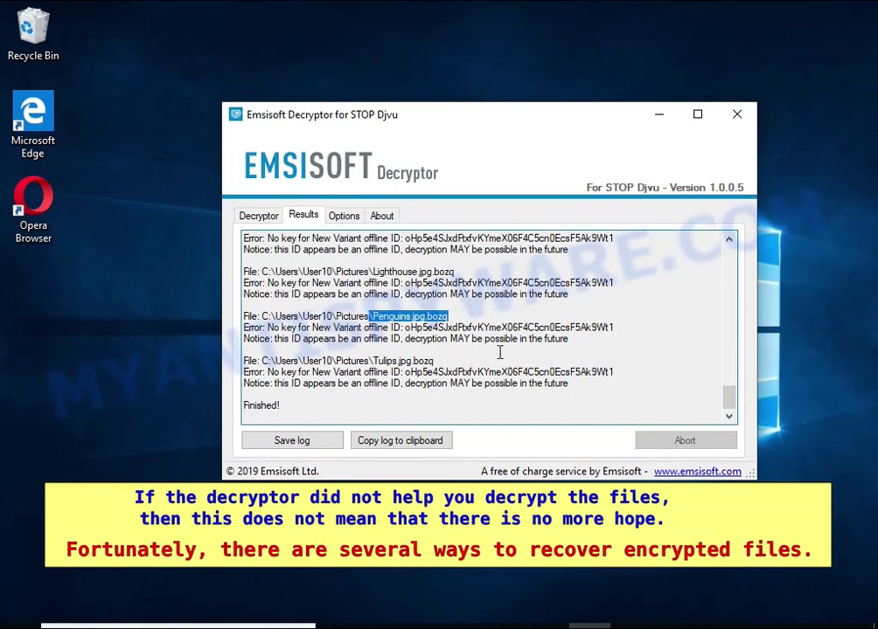
double_click(489, 327)
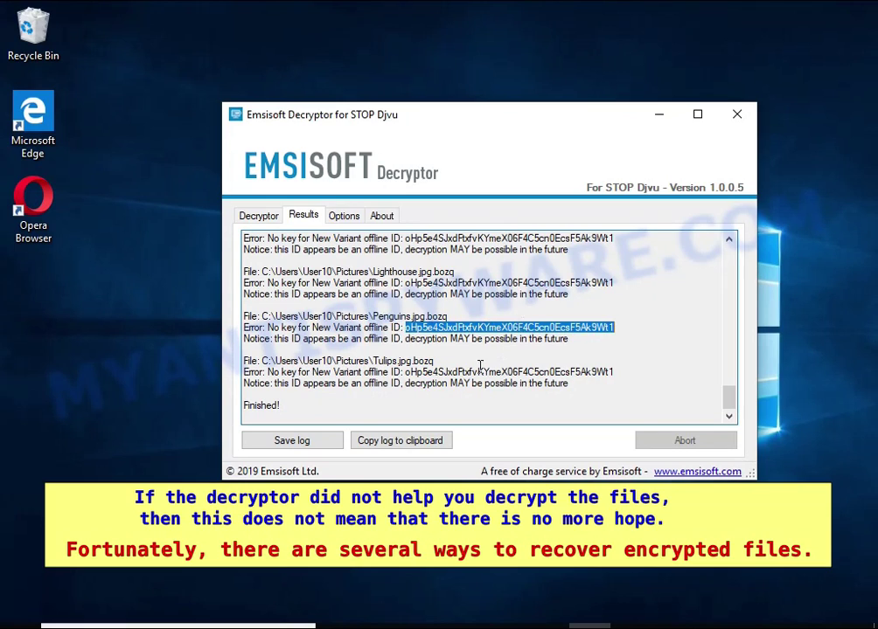
double_click(378, 338)
double_click(436, 340)
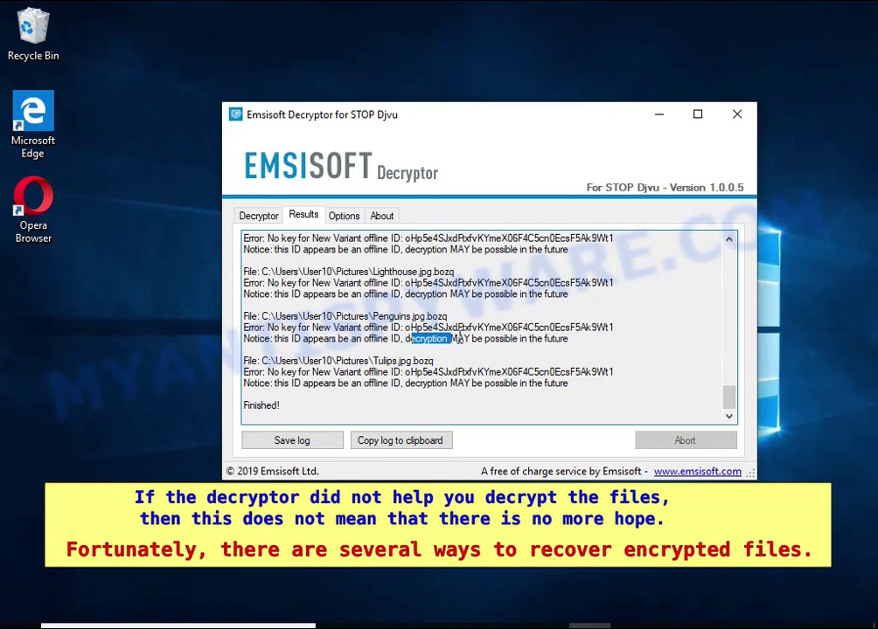
double_click(460, 340)
double_click(504, 340)
double_click(551, 328)
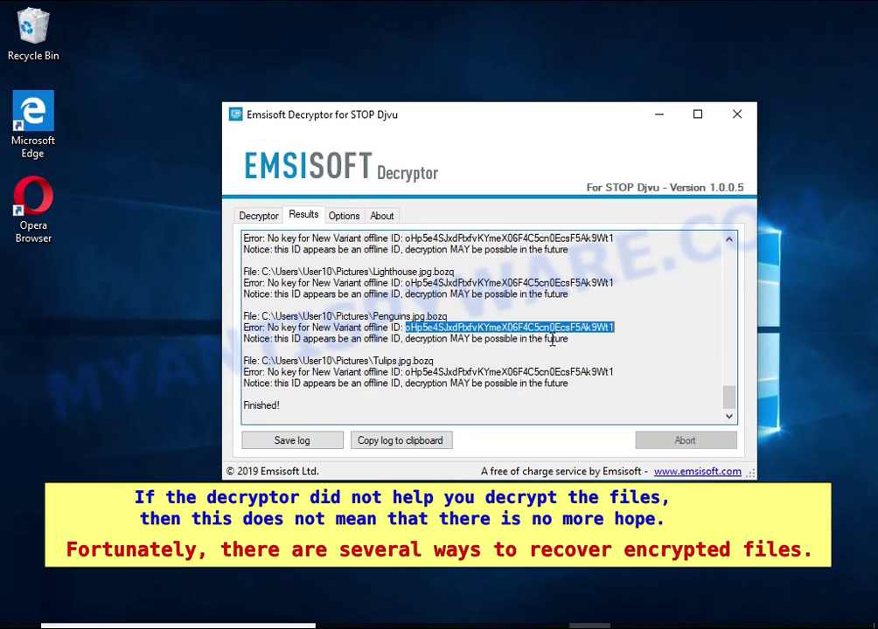
double_click(550, 339)
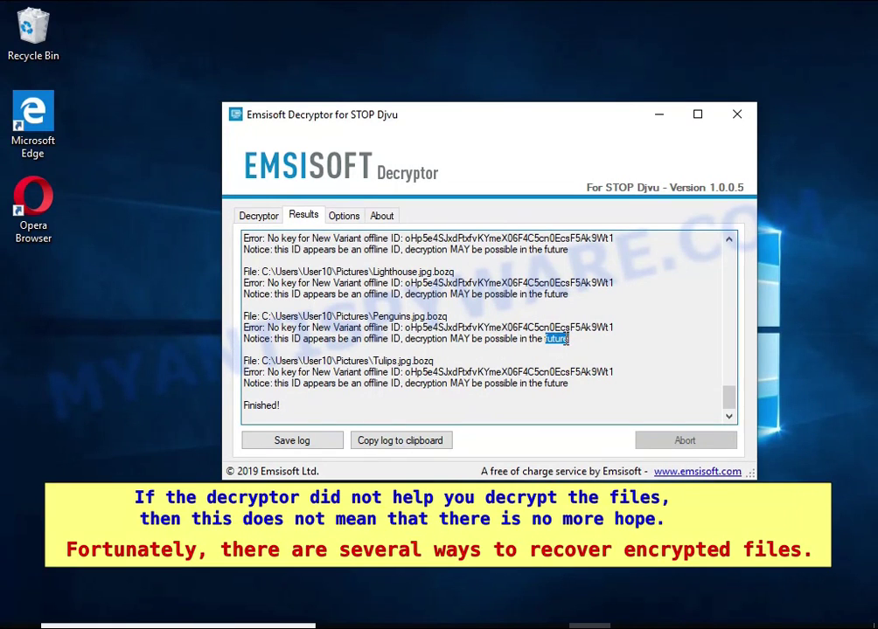
click(737, 113)
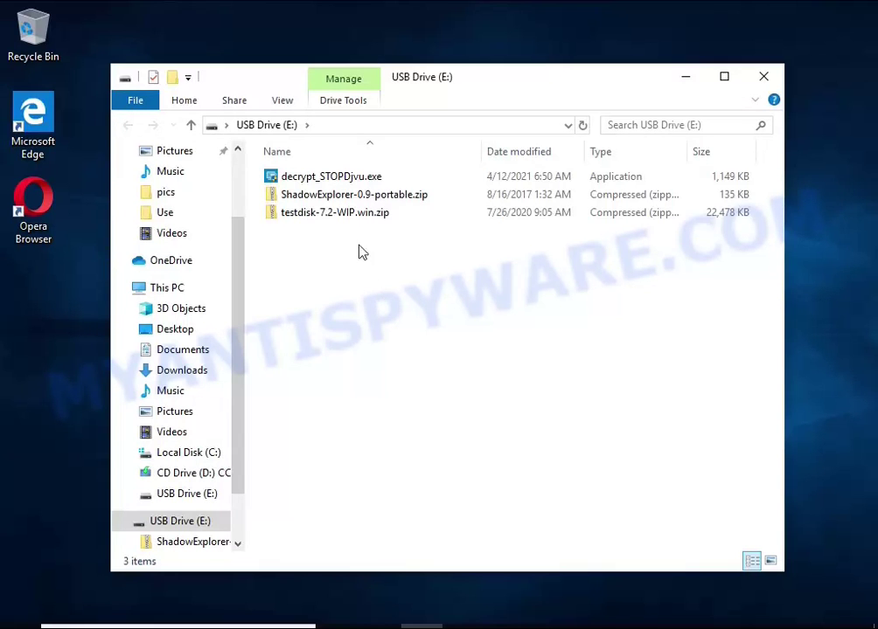
- Extract ShadowExplorer-0.9-portable.zip into its own folder on the USB drive
click(378, 199)
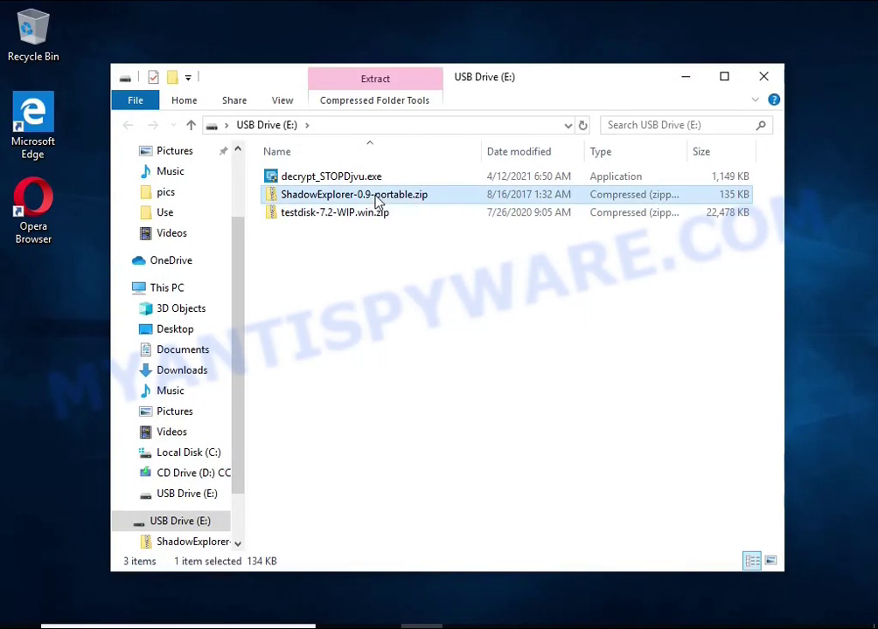
right_click(472, 201)
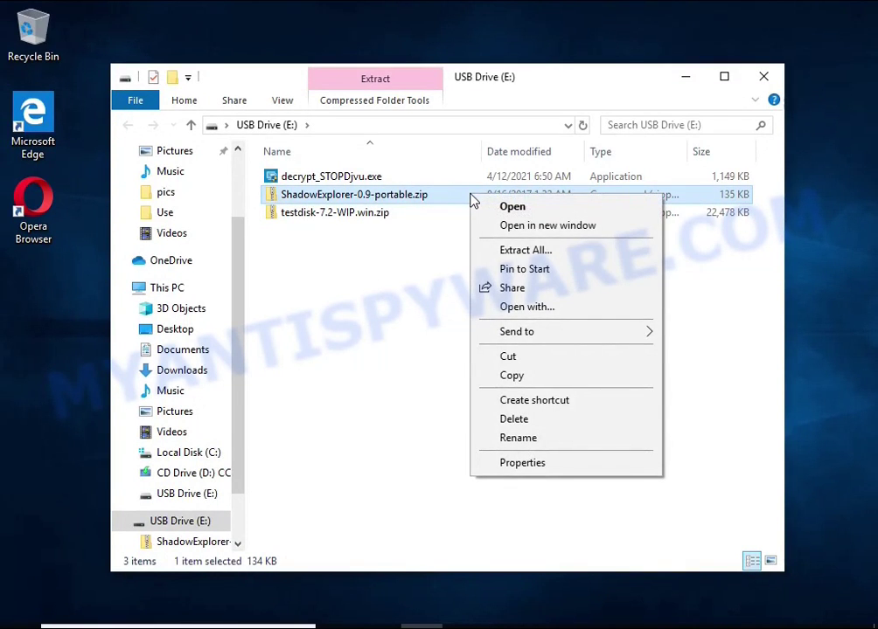
click(593, 253)
click(603, 484)
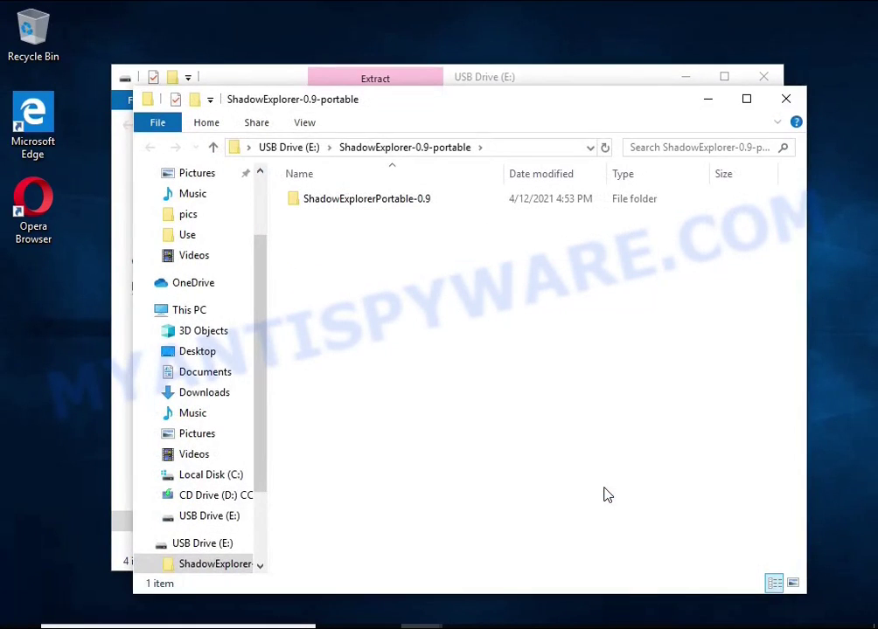
- Open the extracted ShadowExplorerPortable-0.9 folder, run ShadowExplorerPortable.exe, and allow it to make changes to the device
double_click(463, 203)
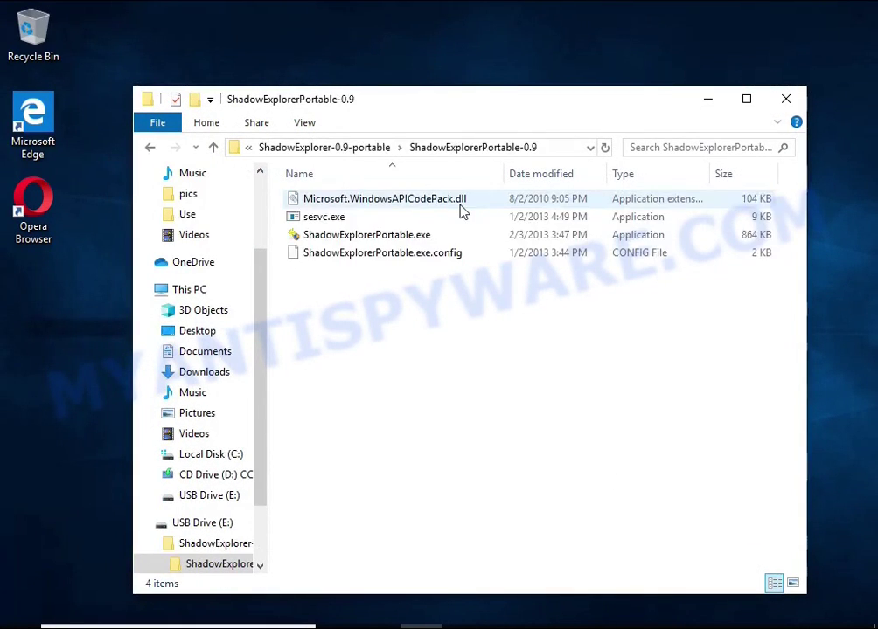
double_click(453, 236)
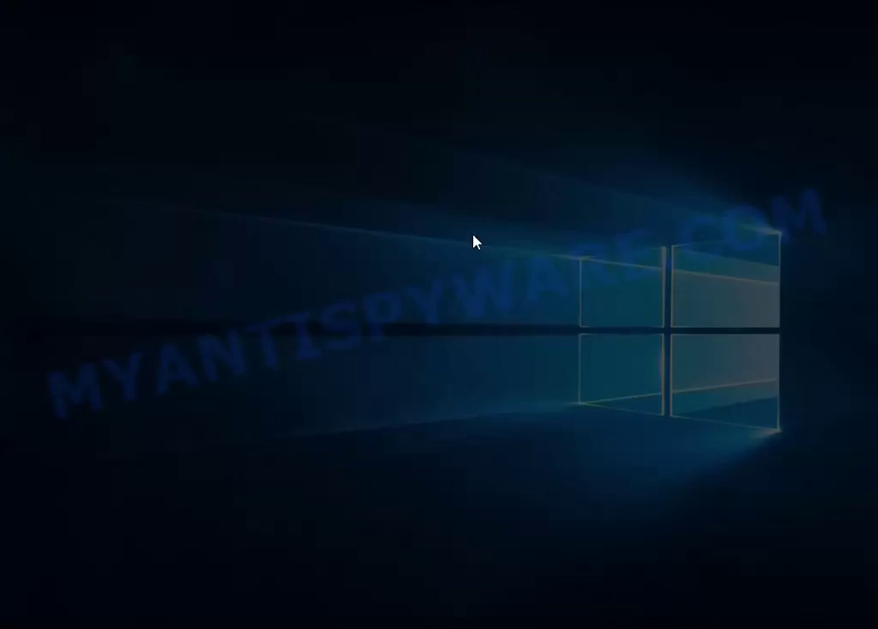
click(341, 448)
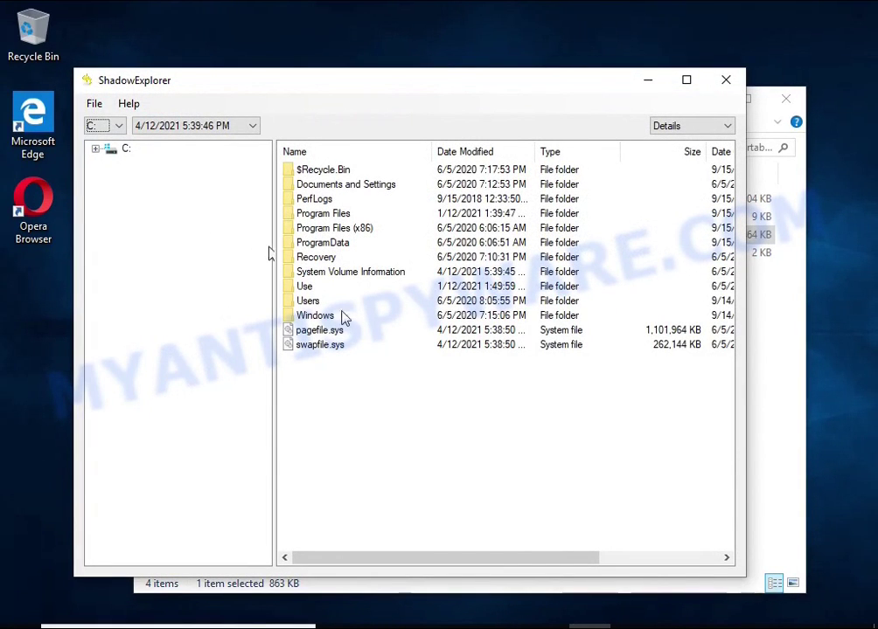
- Choose the 4/12/2021 5:40:04 PM shadow copy of drive C: and open the Documents folder under Users\User10
click(168, 128)
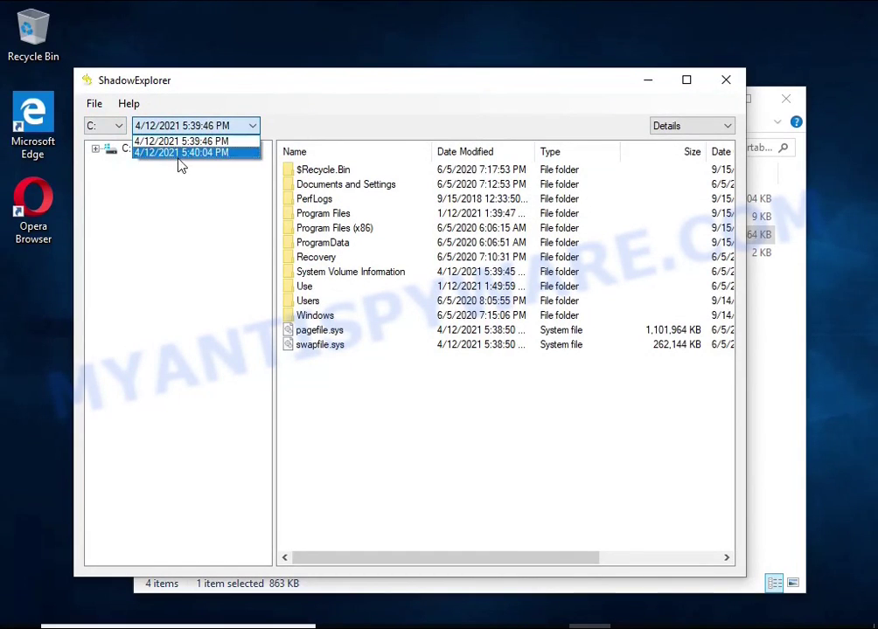
click(178, 154)
double_click(316, 302)
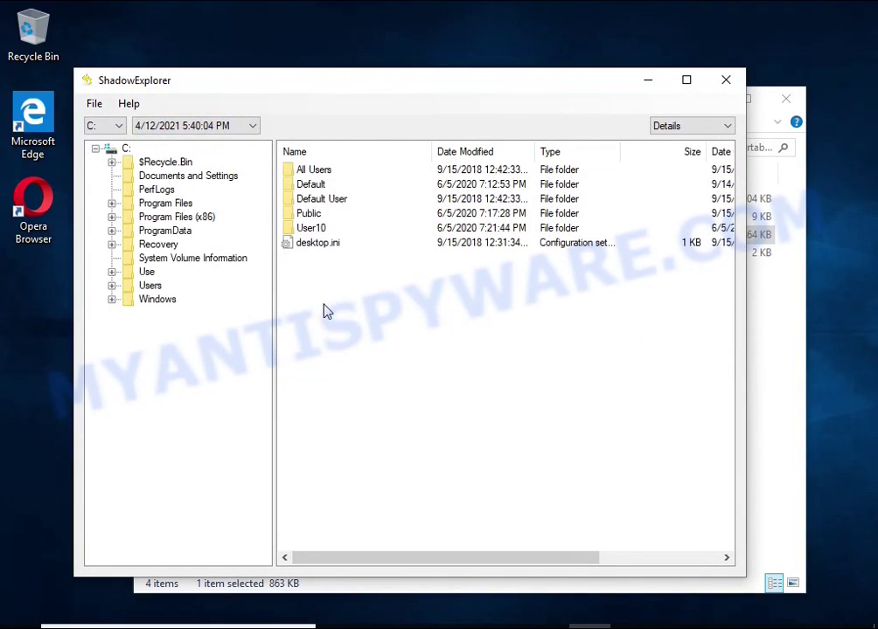
double_click(295, 231)
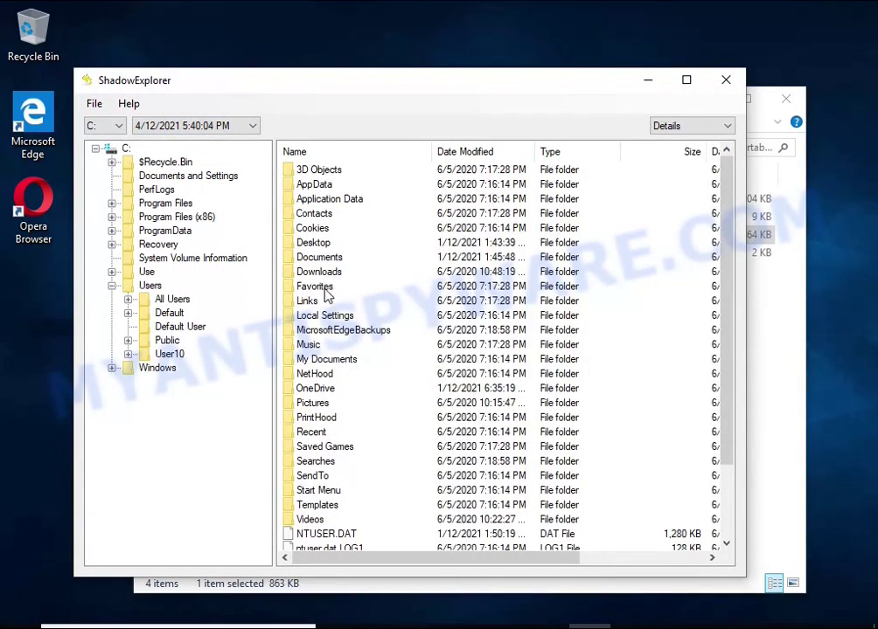
double_click(314, 261)
- Export the "Microsoft Word 2016 For Max" PDF from the shadow copy's Documents folder to USB Drive (E:)
click(314, 262)
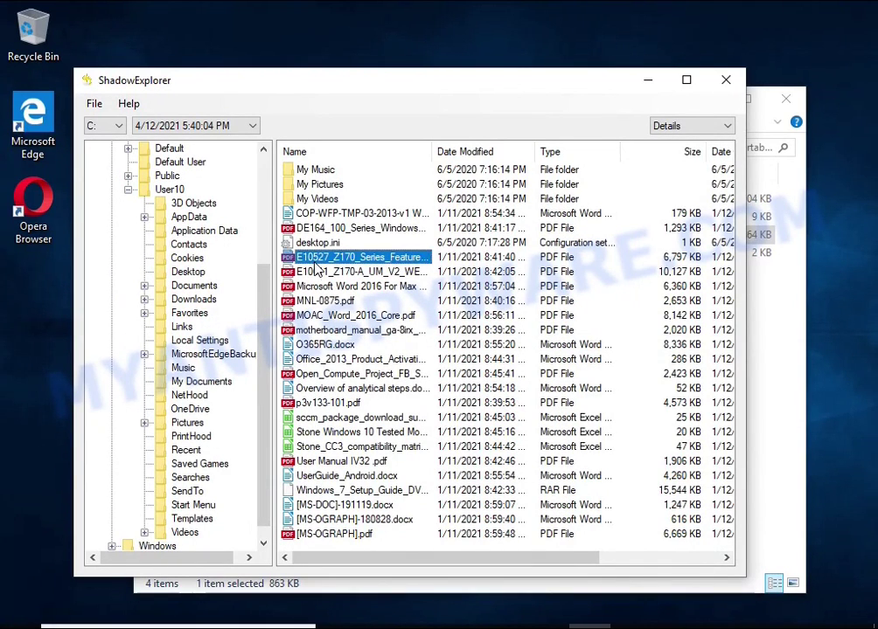
click(321, 286)
click(327, 346)
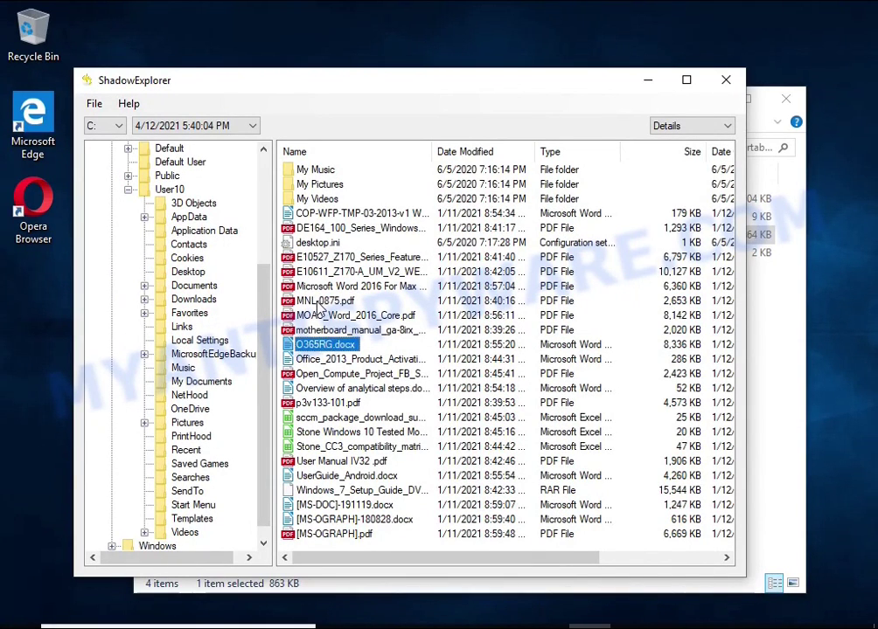
click(316, 298)
click(316, 283)
right_click(317, 286)
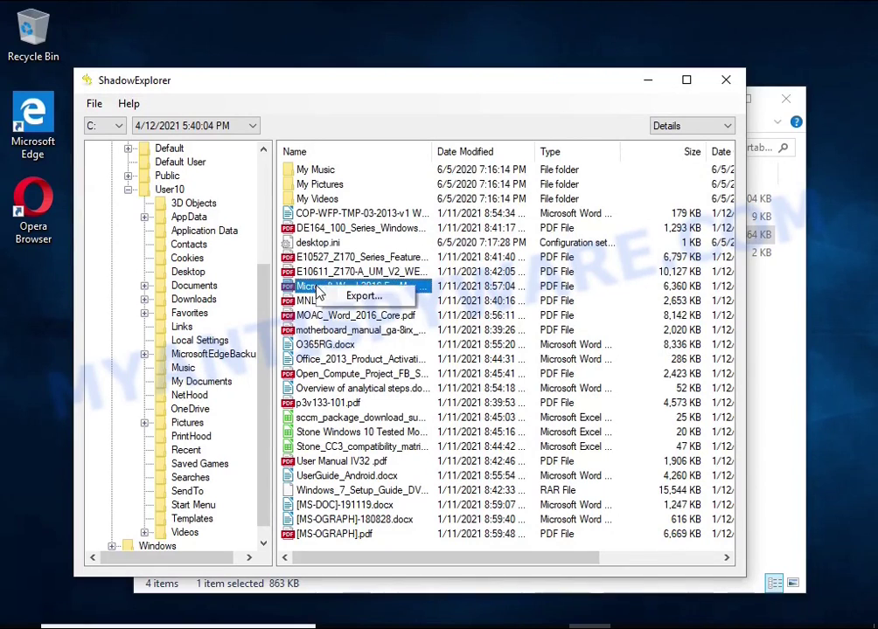
click(384, 351)
click(378, 341)
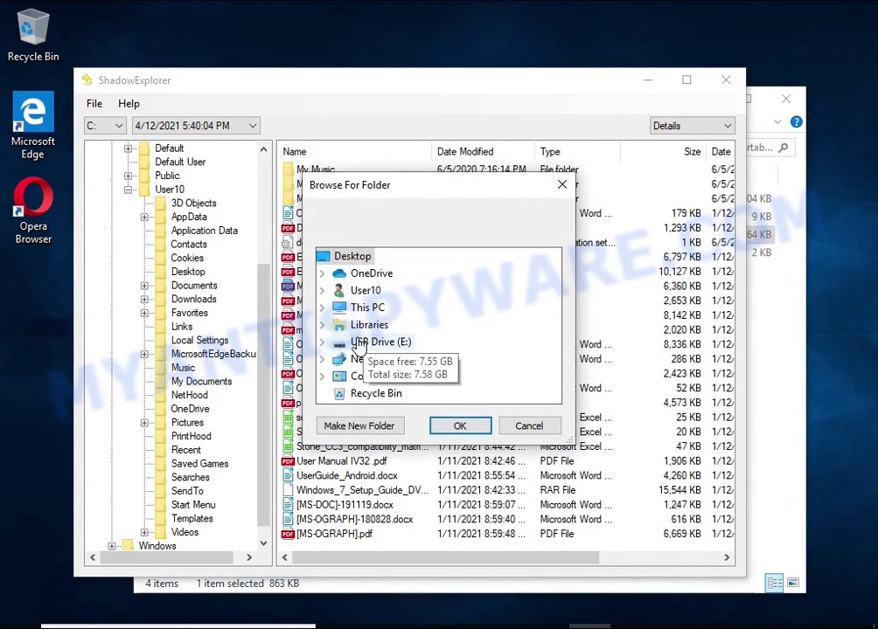
click(458, 426)
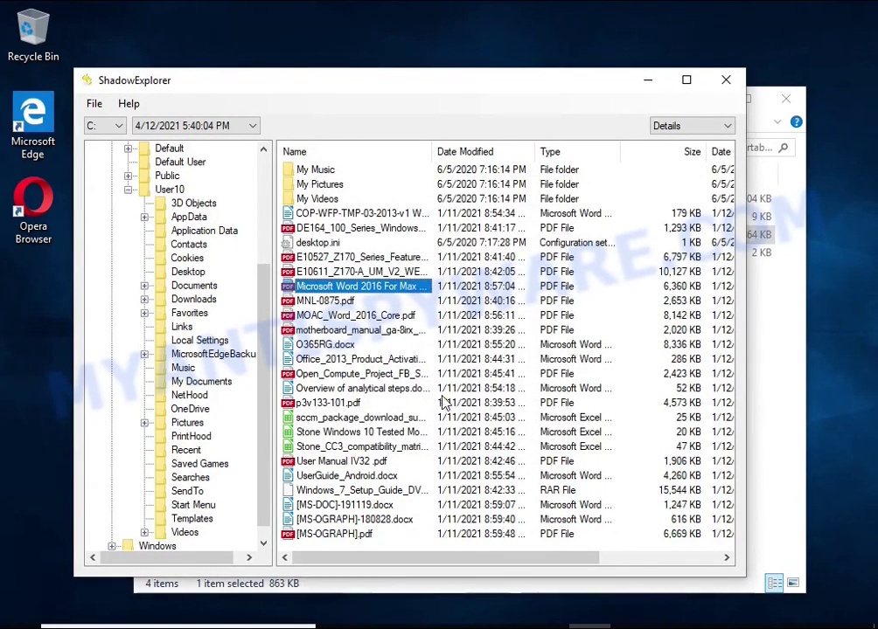
- Export UserGuide_Android.docx from the shadow copy's Documents folder to USB Drive (E:)
click(324, 491)
click(328, 475)
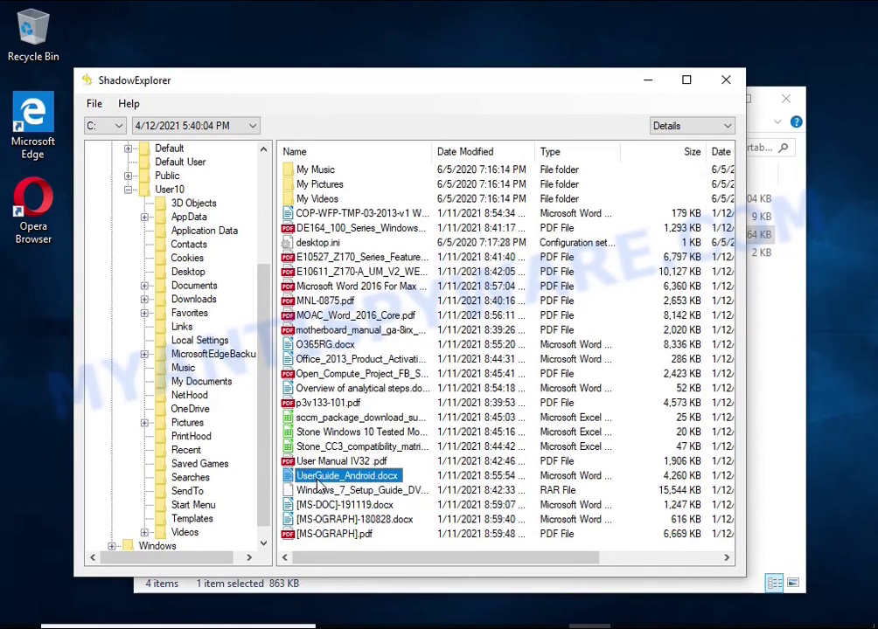
right_click(354, 477)
click(417, 490)
click(459, 427)
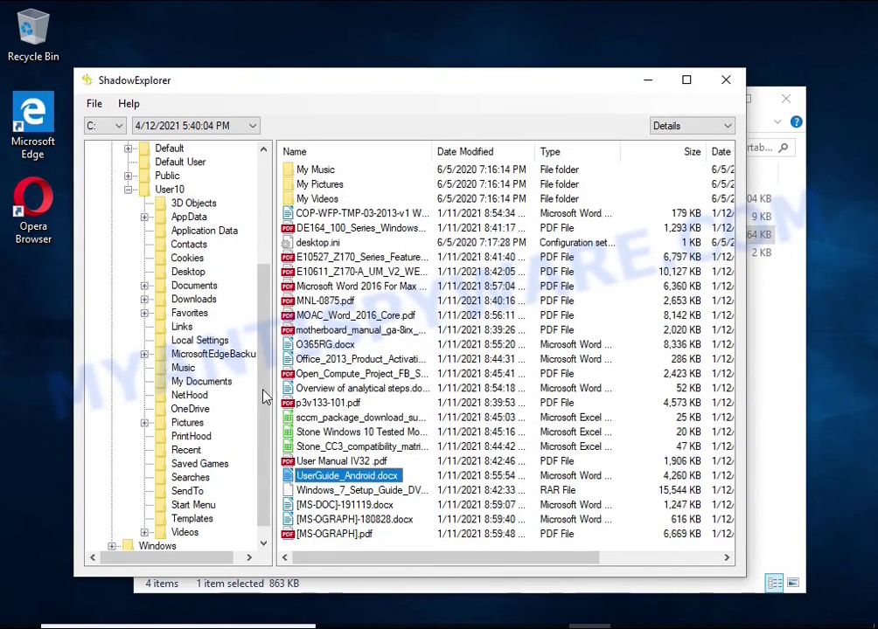
- Open the Pictures folder of User10 in the shadow copy and export Chrysanthemum.jpg to USB Drive (E:)
click(187, 422)
click(313, 273)
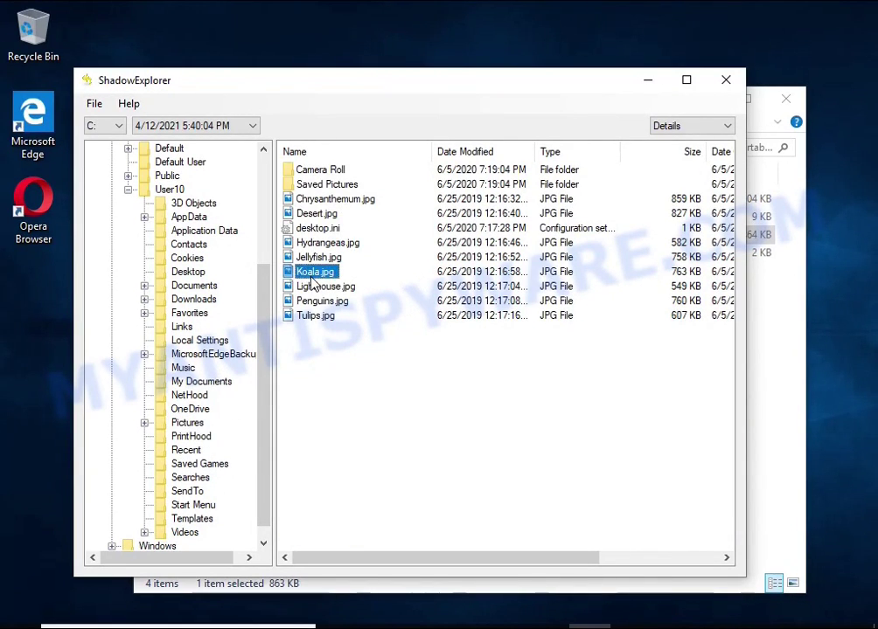
right_click(316, 200)
click(343, 215)
click(452, 425)
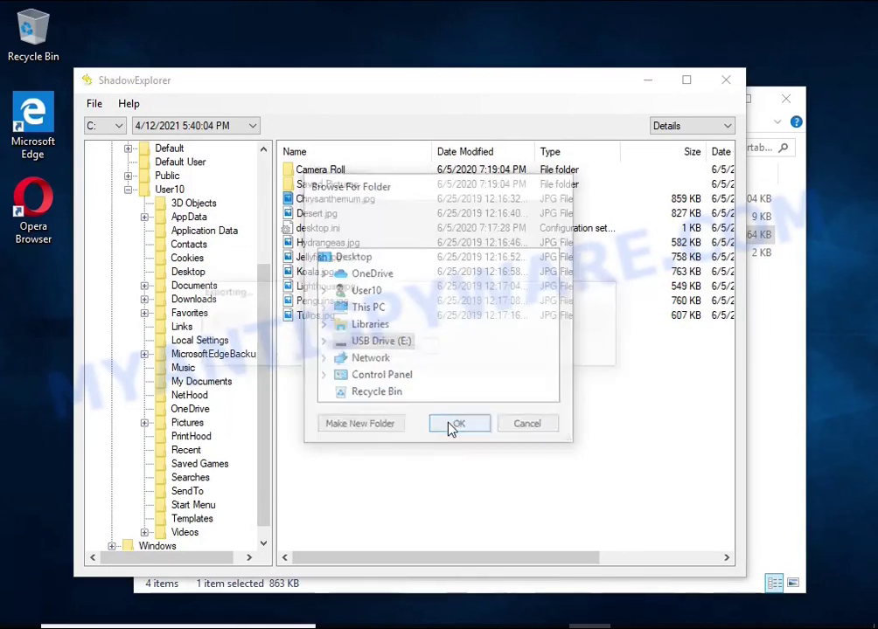
- Export Desert.jpg from the shadow copy's Pictures folder to USB Drive (E:)
click(302, 213)
right_click(301, 214)
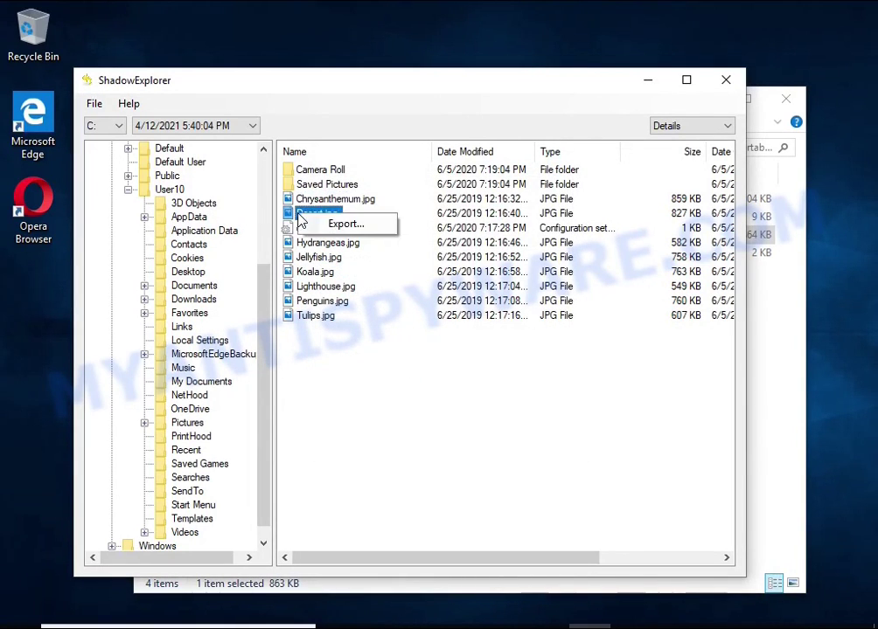
click(343, 229)
click(453, 425)
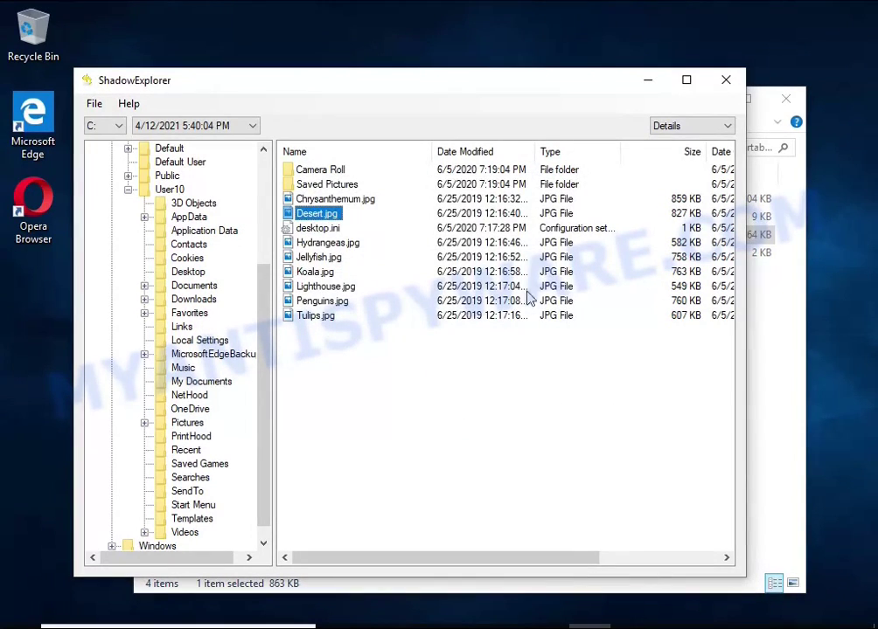
- Close ShadowExplorer and check the exported pictures and documents on USB Drive (E:) in File Explorer
click(725, 80)
click(178, 520)
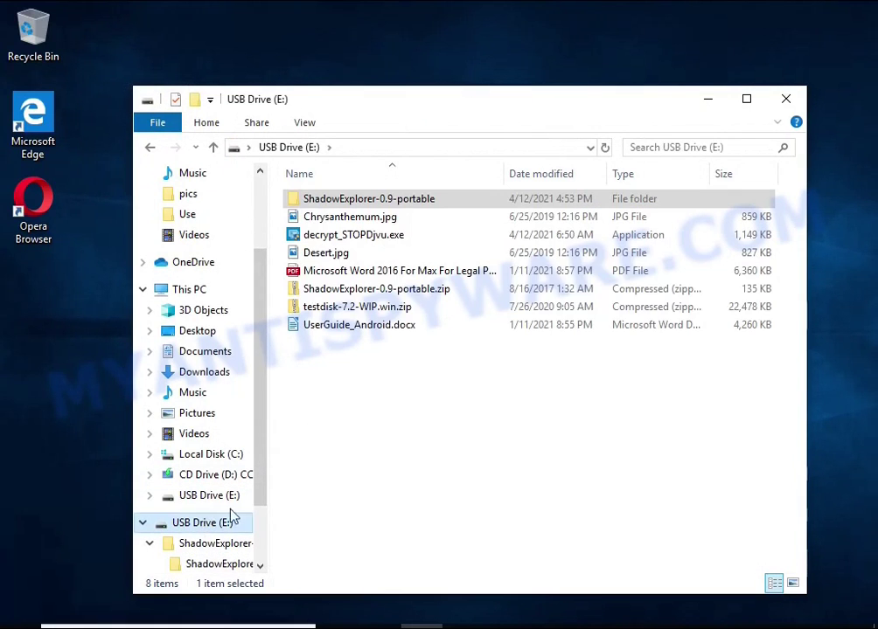
click(349, 219)
click(372, 254)
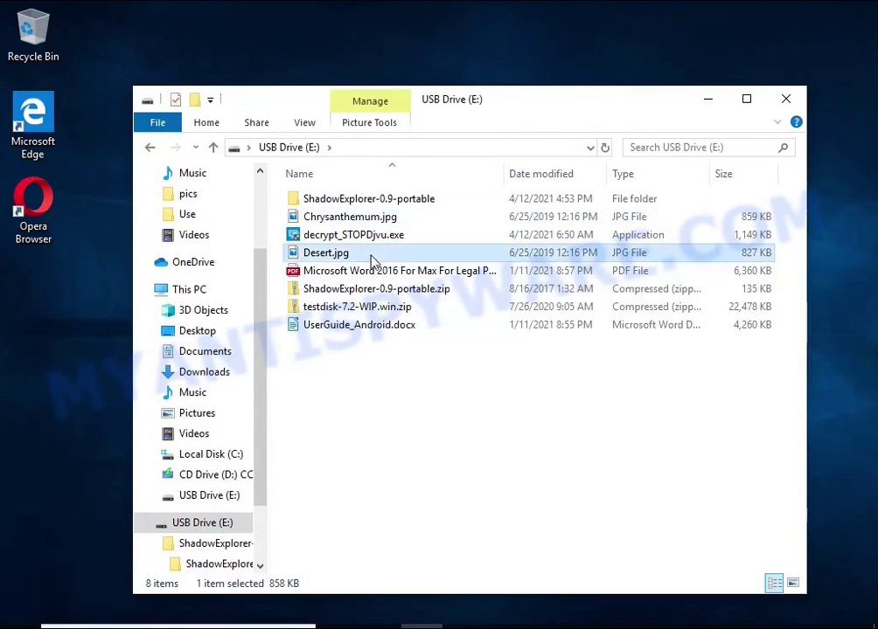
click(376, 270)
click(378, 328)
- Open the recovered UserGuide_Android.docx, dismiss the Tip of the Day, look through the document and close it
double_click(379, 336)
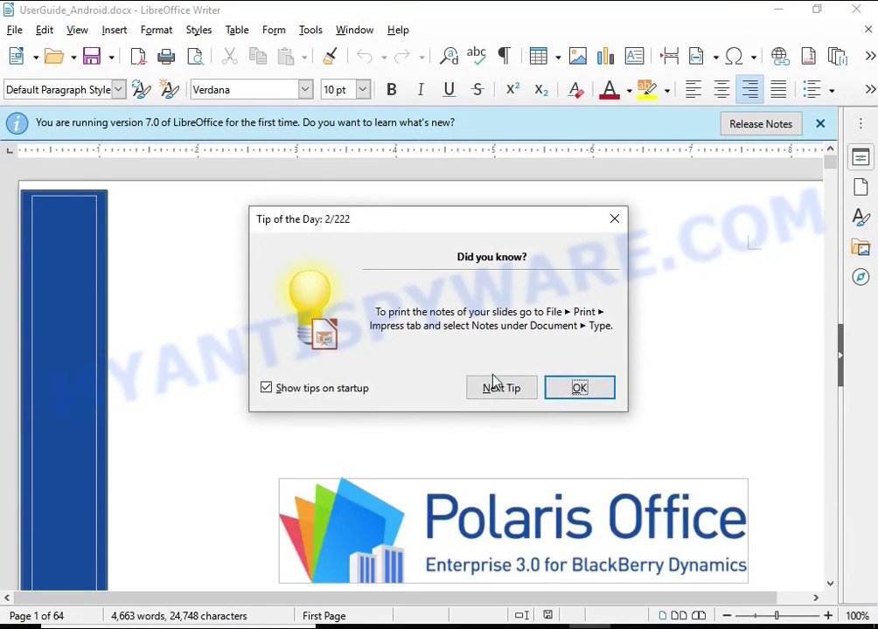
click(568, 388)
scroll(582, 313, down, 20)
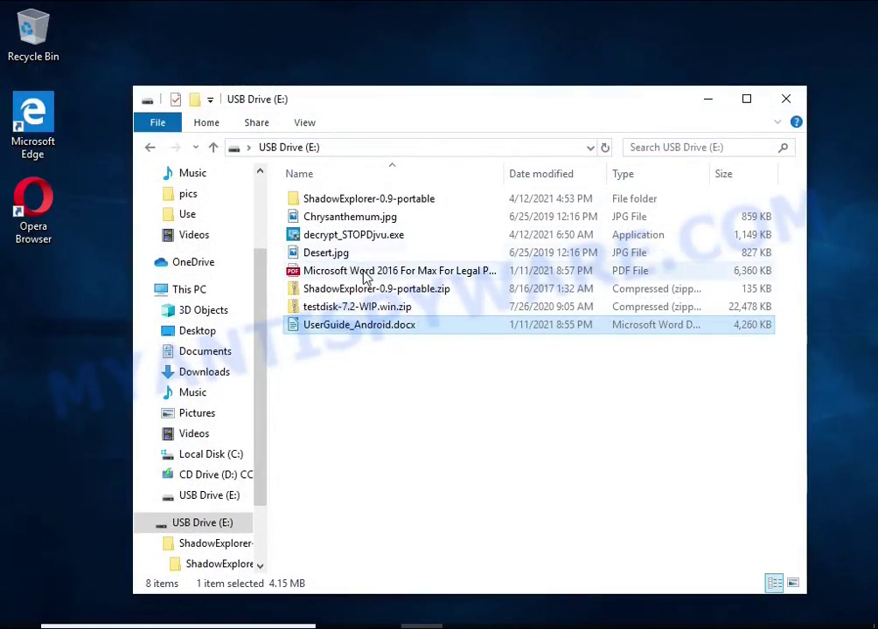
- Open the recovered "Microsoft Word 2016 For Max" PDF, look through its pages and close it
double_click(366, 272)
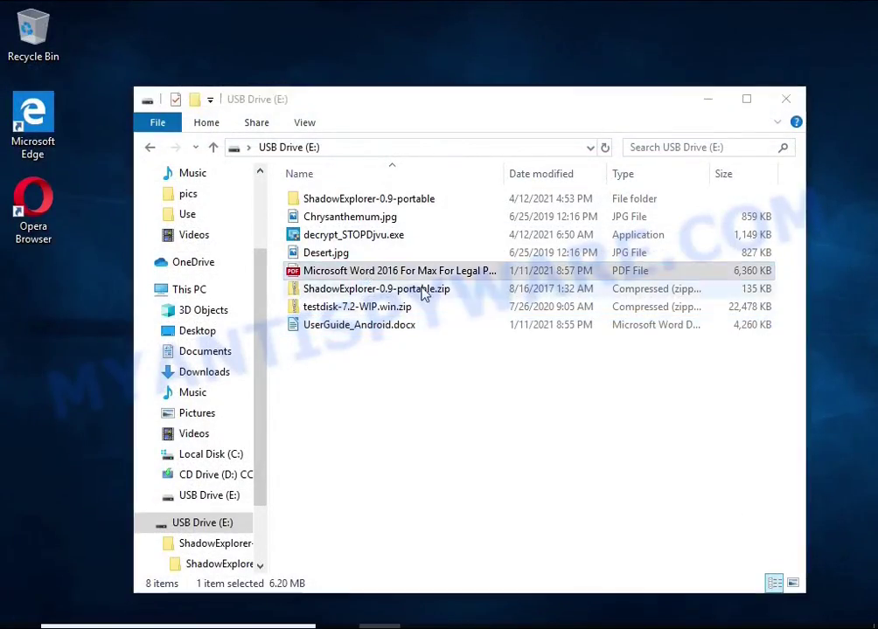
scroll(441, 286, down, 20)
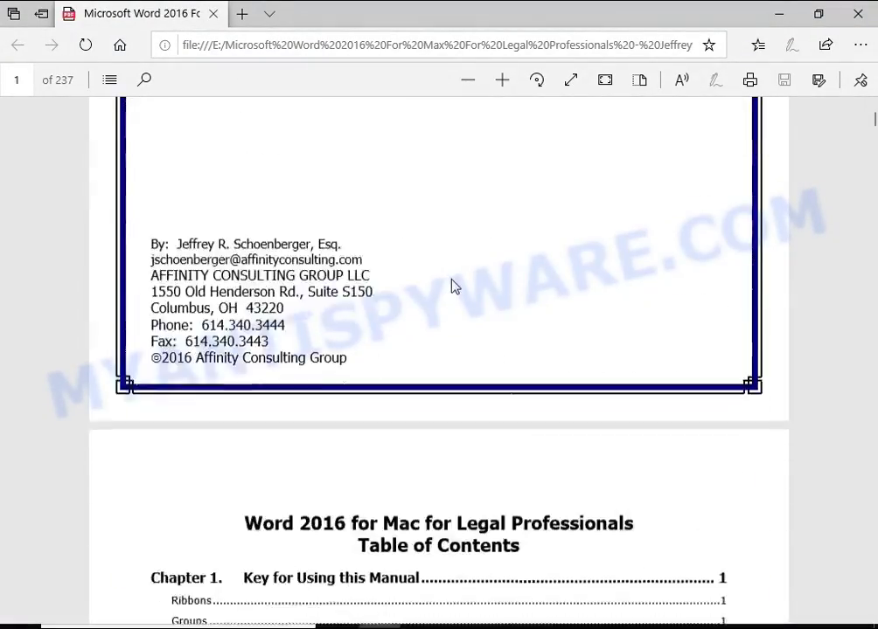
click(859, 16)
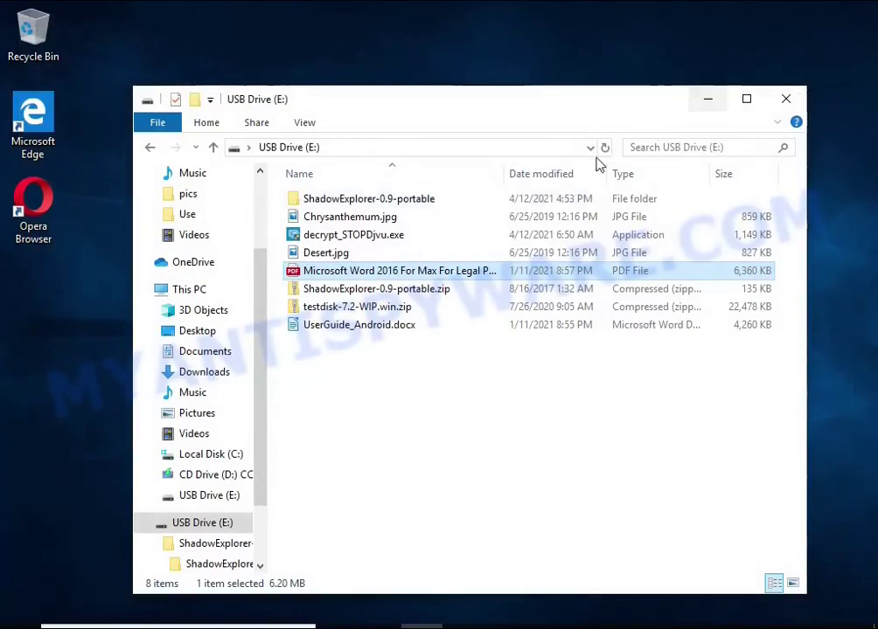
- View the recovered Desert.jpg and Chrysanthemum.jpg pictures, and close the USB drive's folder window
double_click(373, 251)
double_click(373, 274)
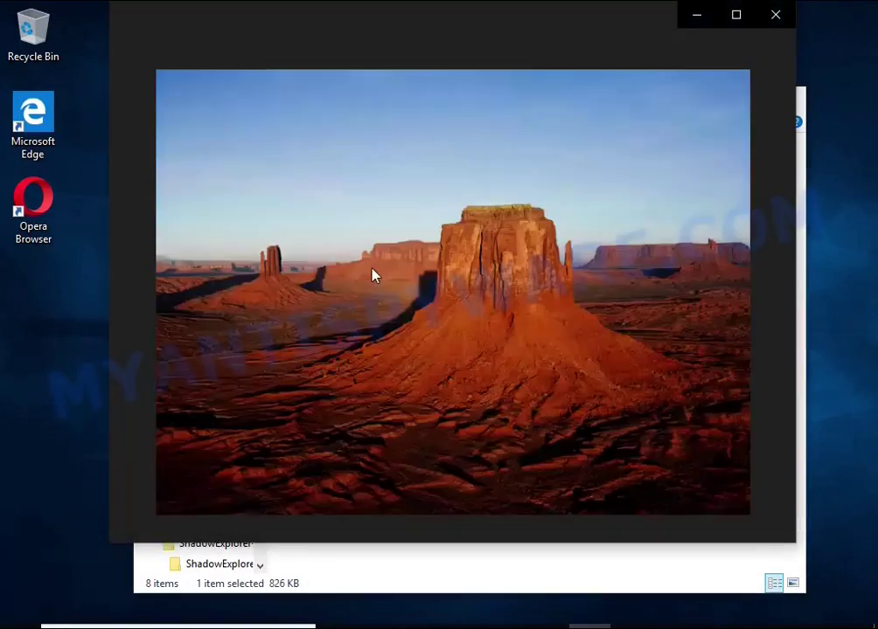
click(773, 24)
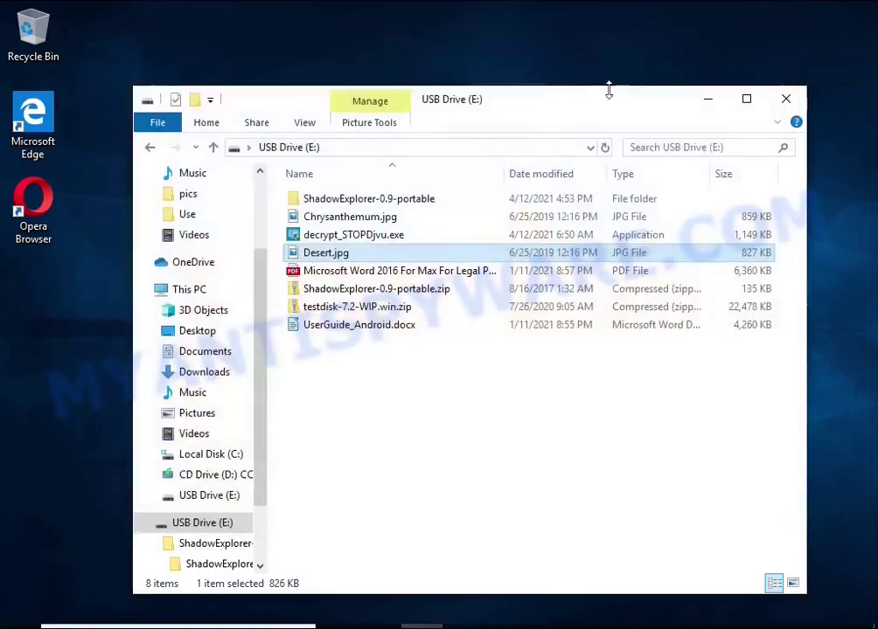
double_click(385, 219)
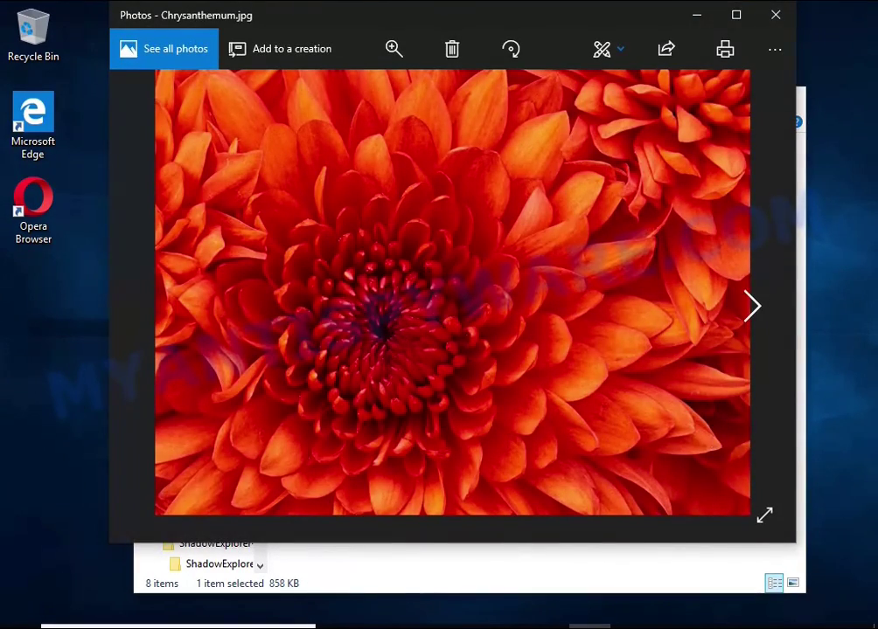
click(772, 15)
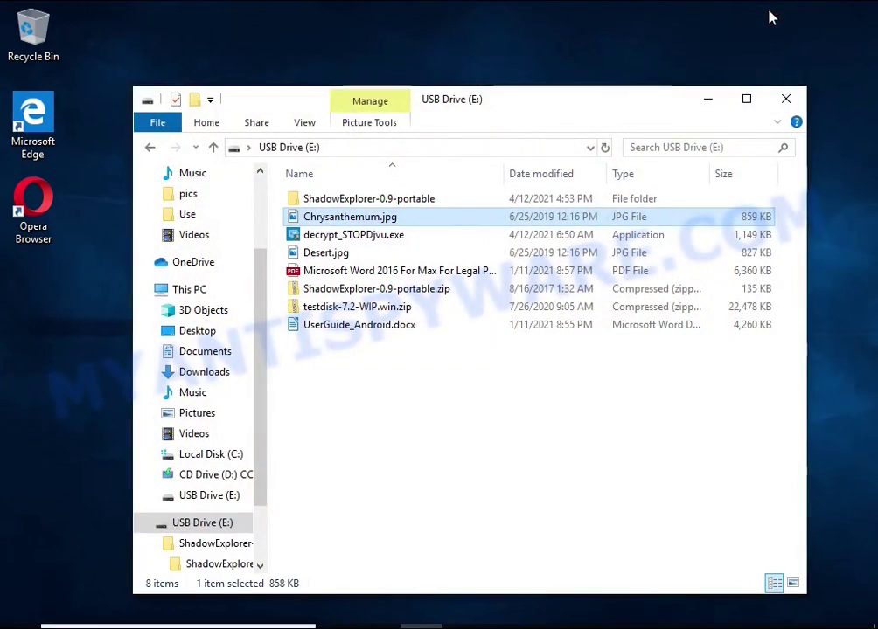
click(785, 99)
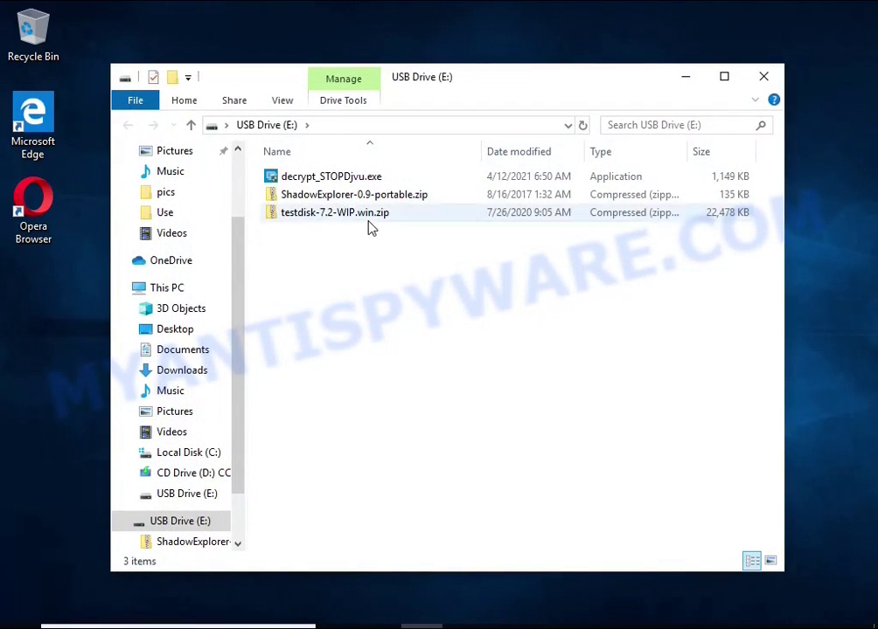
- Extract testdisk-7.2-WIP.win.zip on the USB drive to E:\testdisk-7.2-WIP.win
click(411, 217)
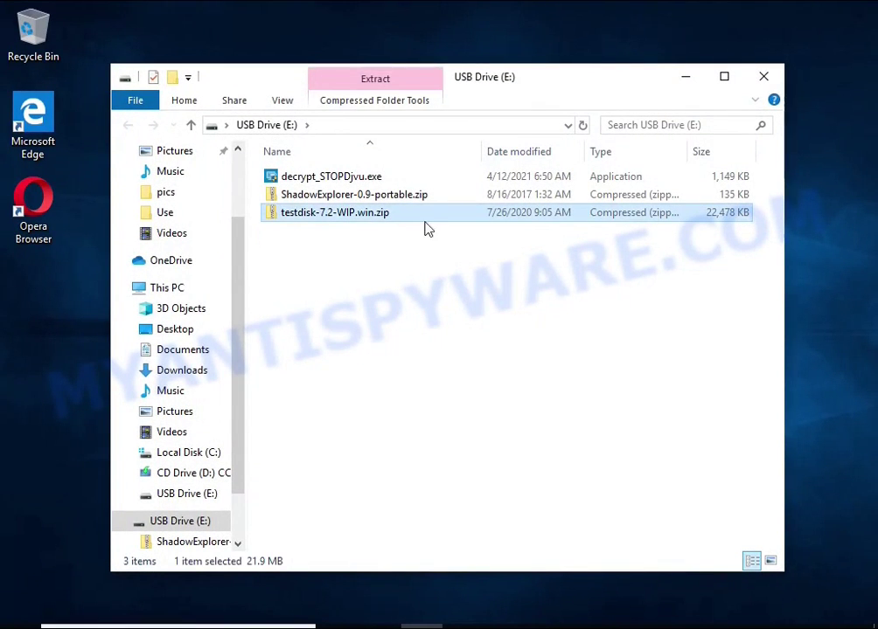
right_click(447, 217)
click(568, 272)
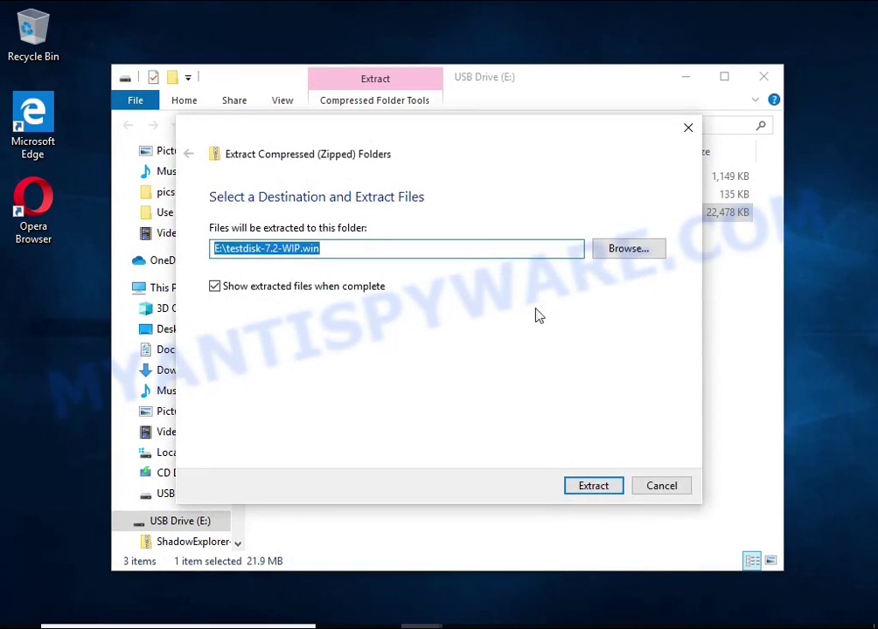
click(600, 488)
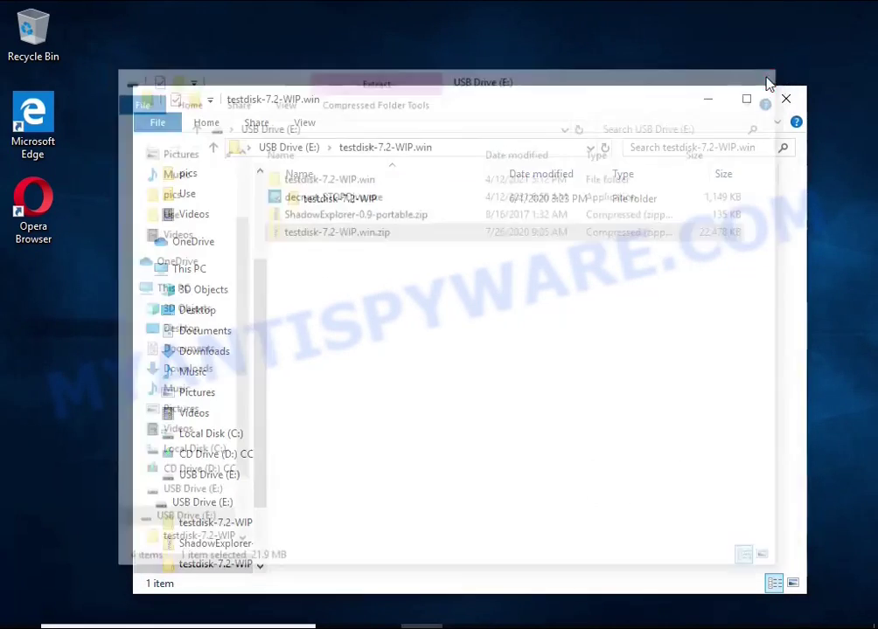
- Open the extracted testdisk-7.2-WIP folder, run qphotorec_win.exe, and allow it to make changes to the device
double_click(403, 203)
scroll(428, 280, down, 7)
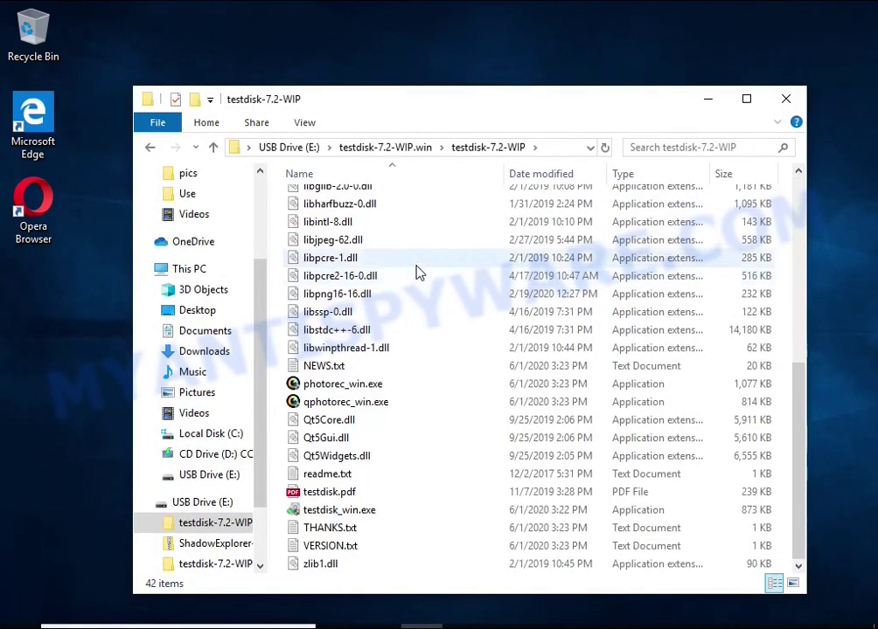
click(380, 404)
double_click(446, 408)
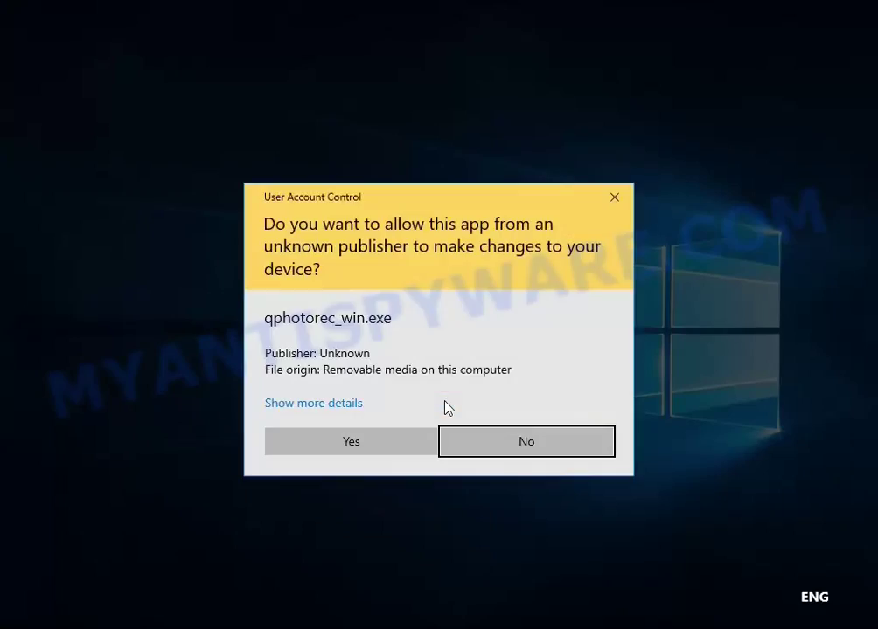
click(372, 451)
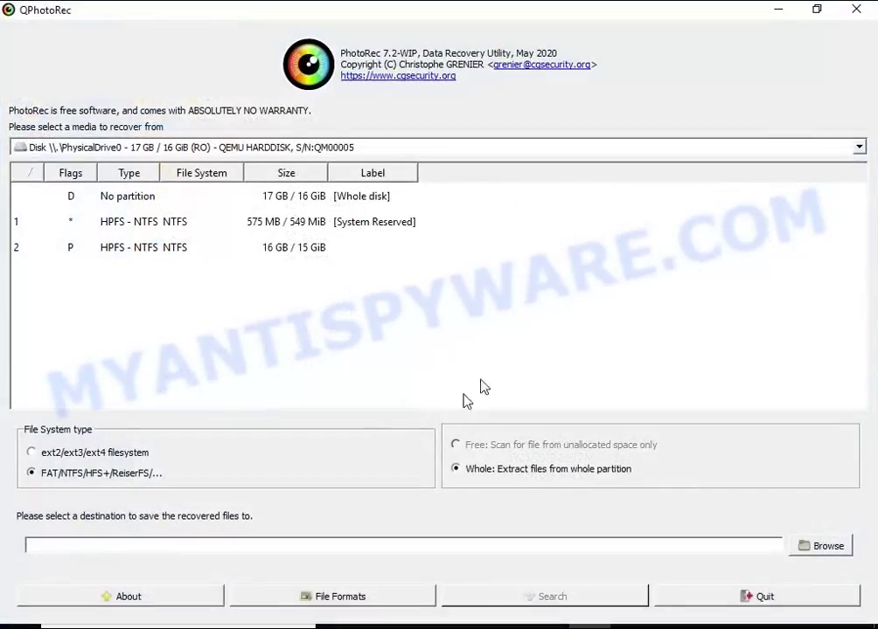
- Restore QPhotoRec to a smaller window and select partition 2 (16 GB NTFS) of PhysicalDrive0 as the recovery source
click(817, 8)
click(811, 35)
drag(436, 103, 473, 92)
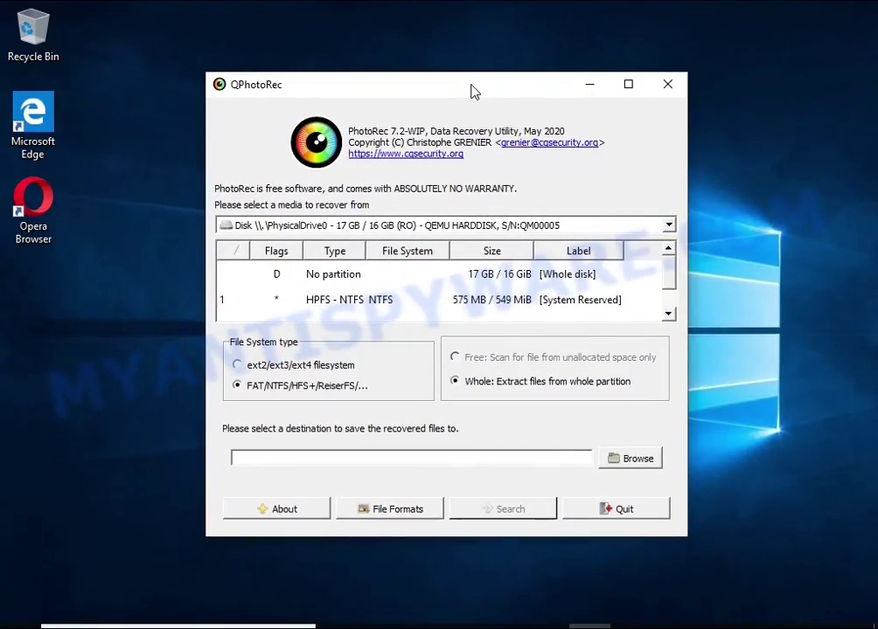
click(372, 225)
click(371, 251)
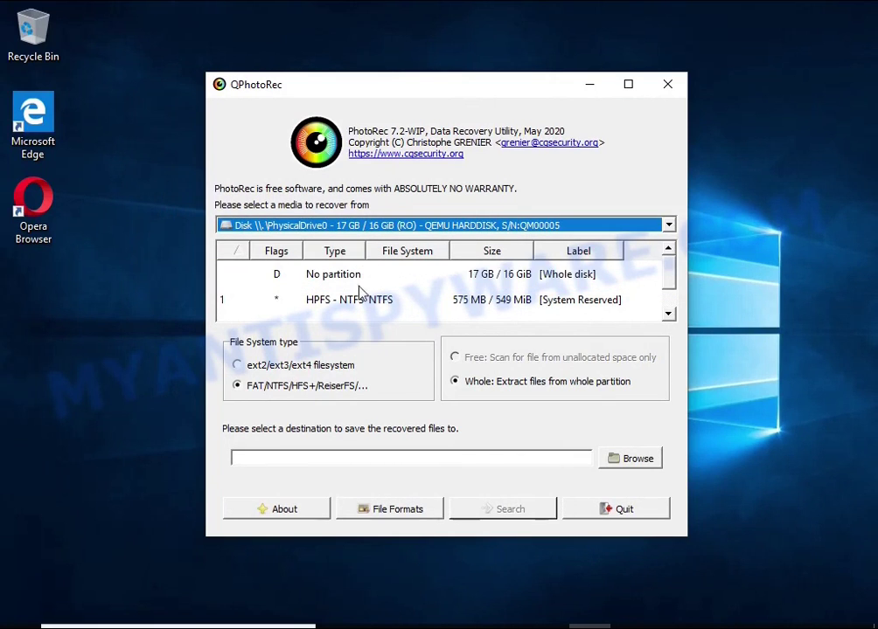
scroll(364, 297, down, 1)
click(364, 309)
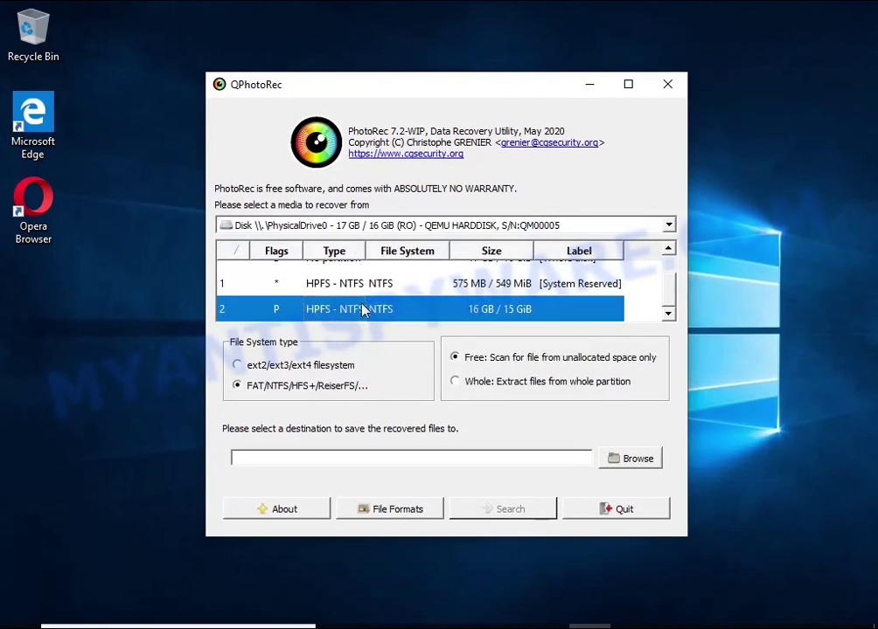
- Deselect all file formats for the recovery and pick the doc Microsoft Office Document entry in the format list
click(365, 508)
click(361, 397)
scroll(404, 320, down, 3)
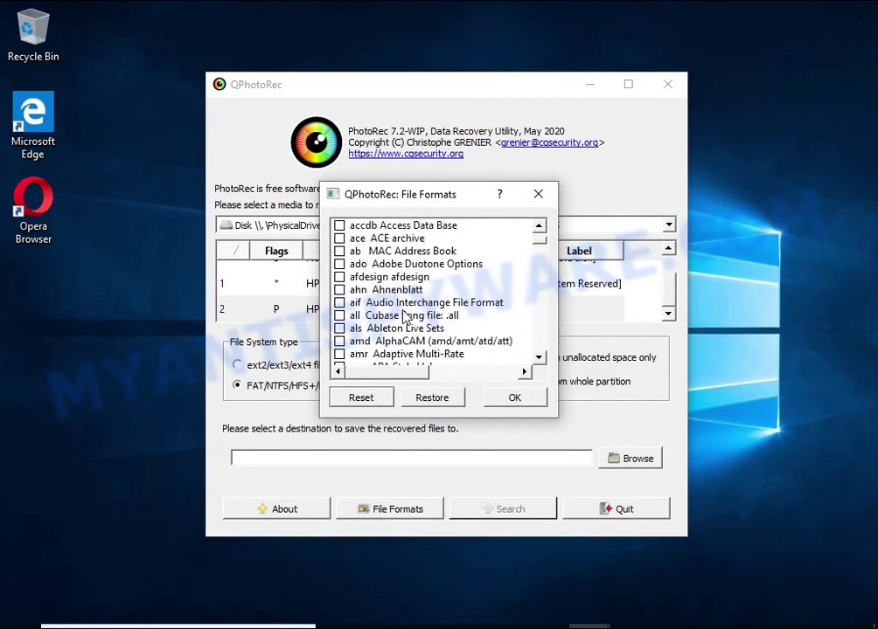
scroll(405, 319, down, 20)
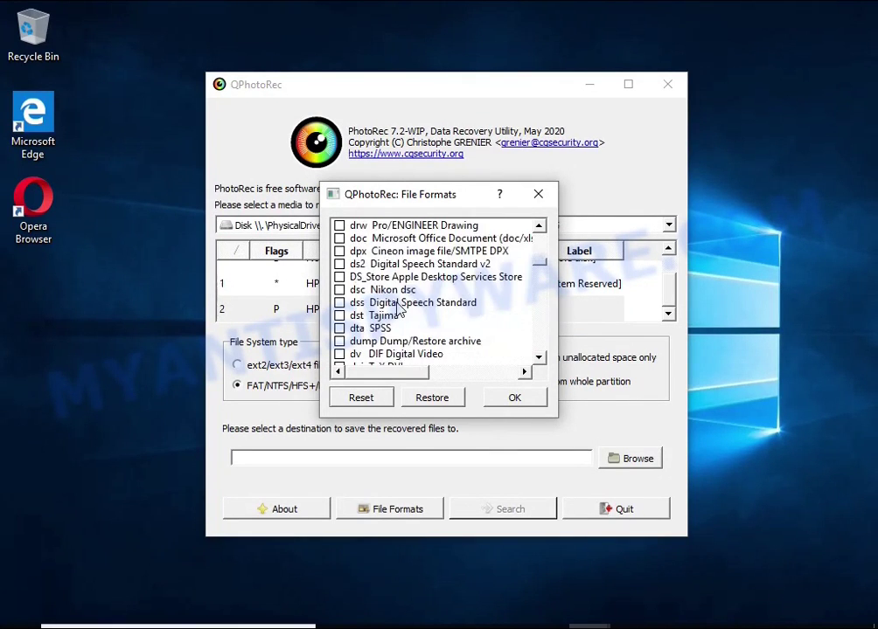
scroll(398, 308, up, 1)
click(399, 277)
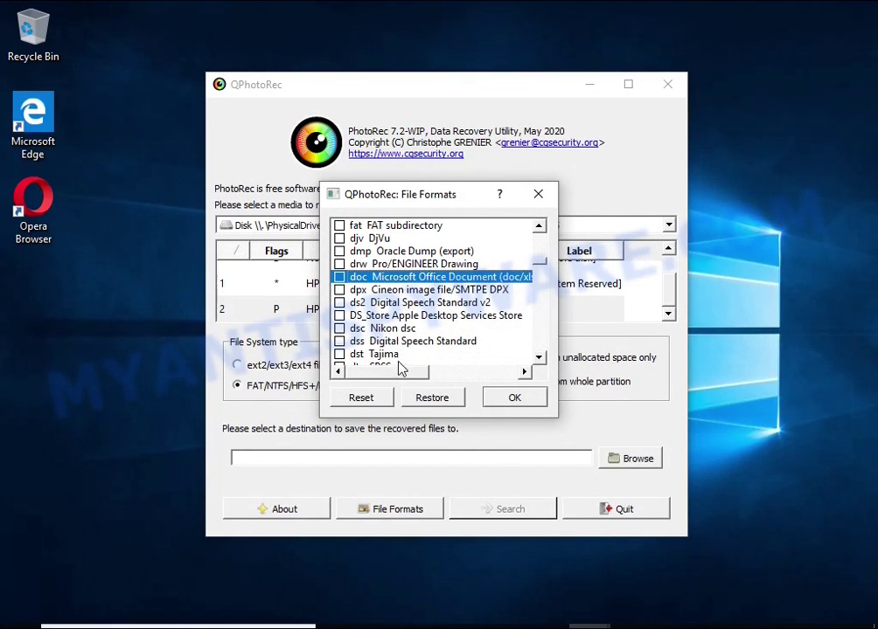
drag(400, 369, 414, 316)
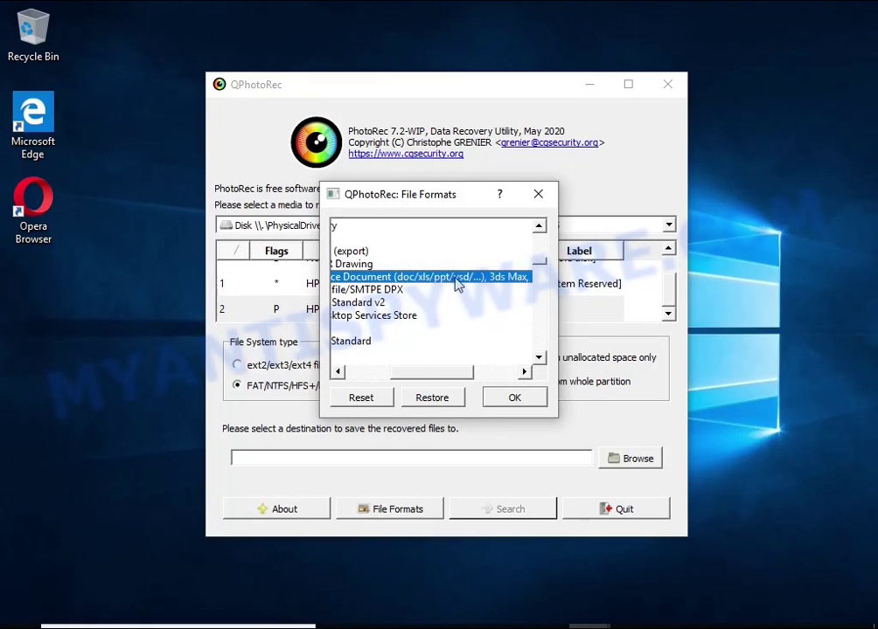
drag(458, 284, 346, 306)
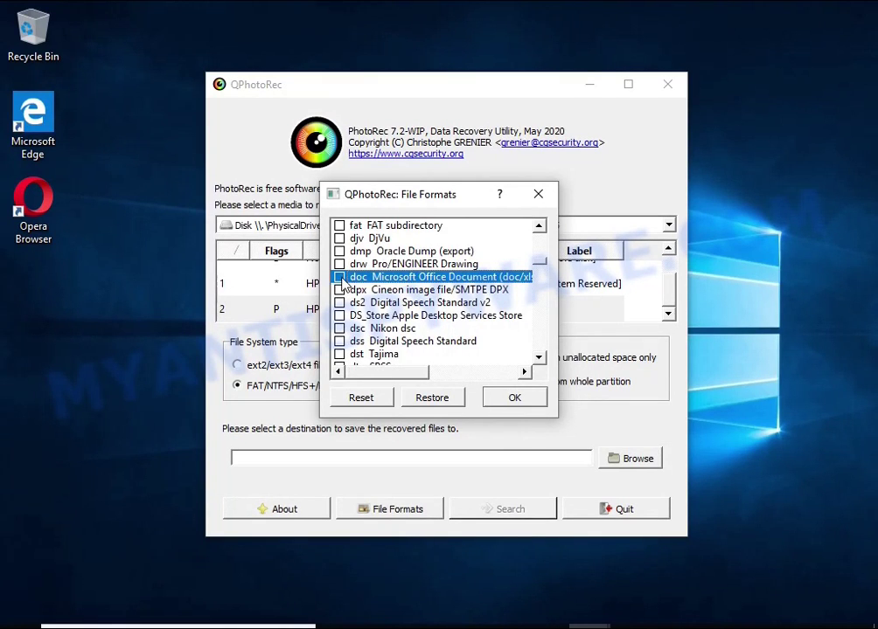
- Enable the jpg JPG picture format for the recovery
scroll(411, 313, down, 7)
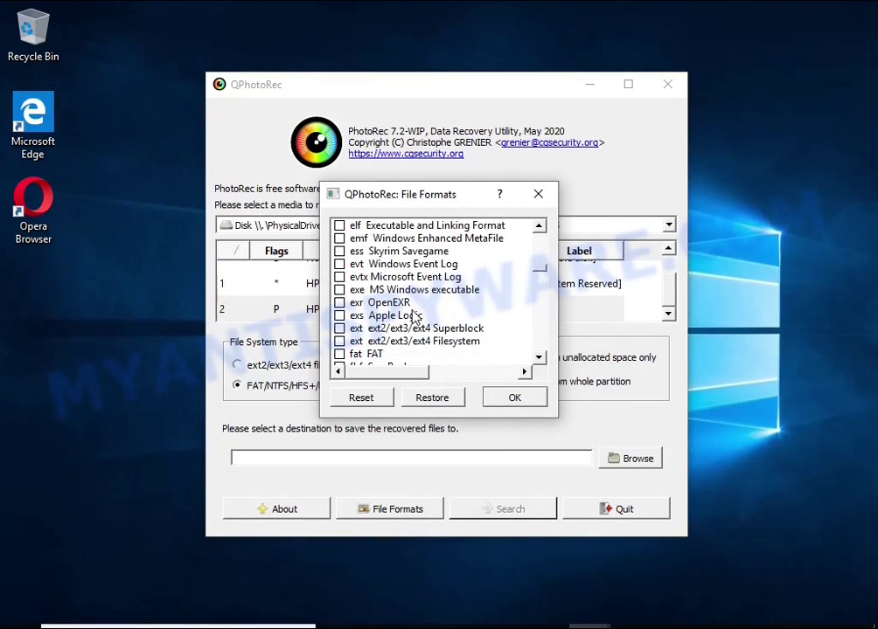
scroll(414, 317, down, 15)
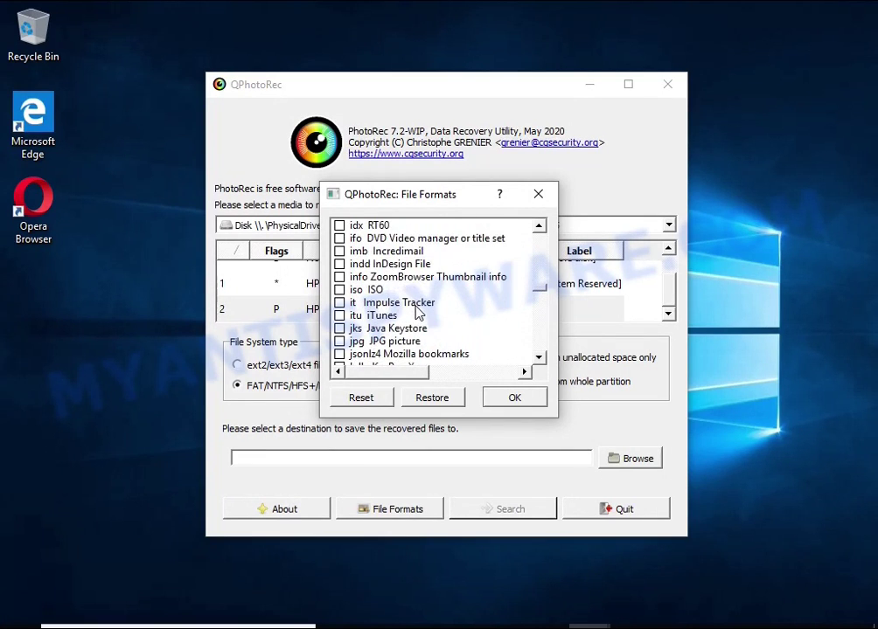
scroll(417, 312, down, 3)
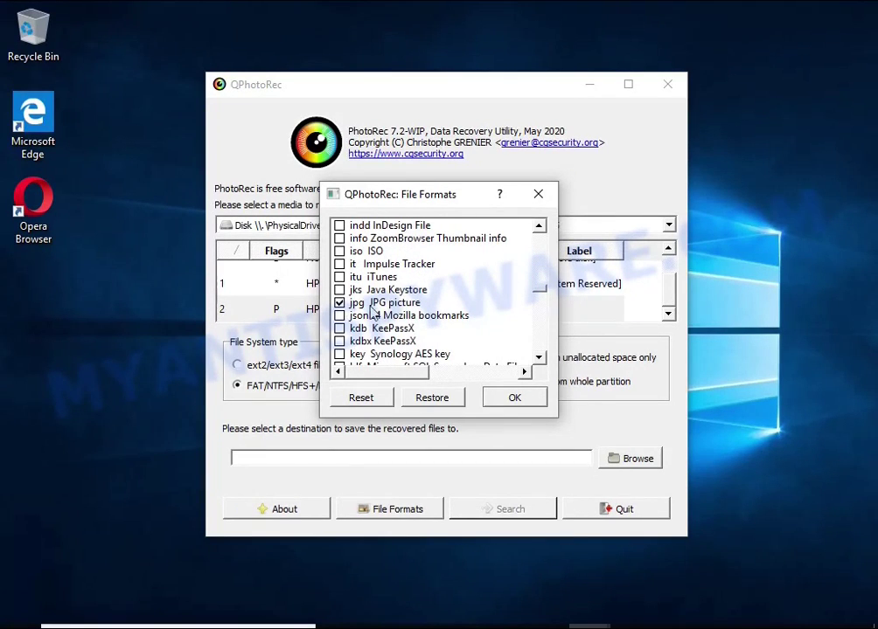
- Enable the pdf Portable Document Format and zip archive formats for the recovery, and confirm the file format selection
scroll(441, 311, down, 20)
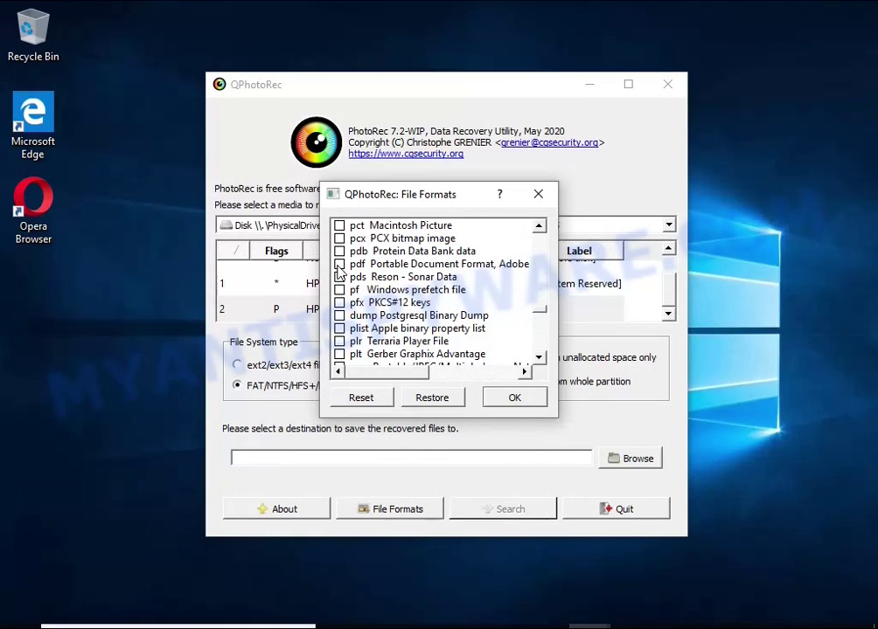
scroll(379, 272, down, 20)
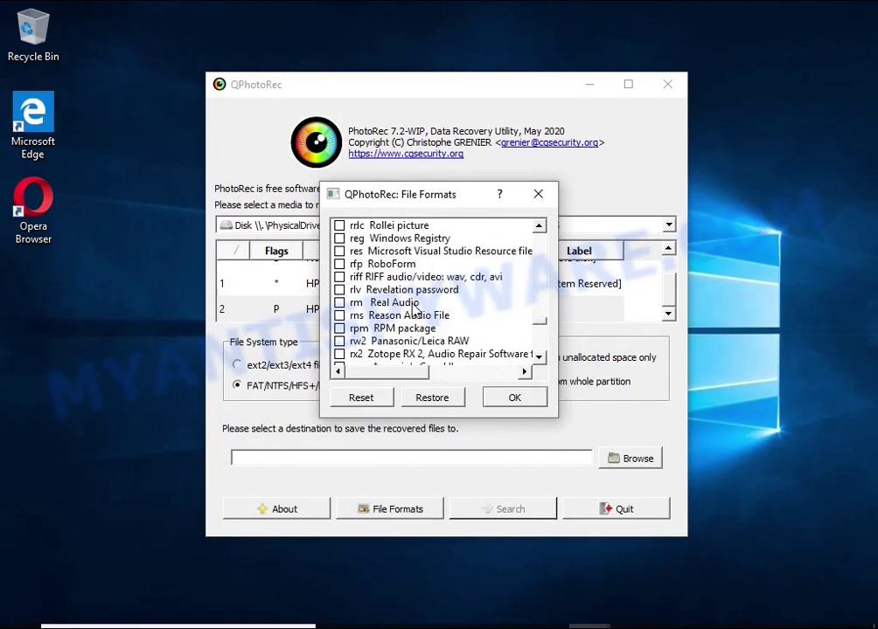
scroll(404, 302, down, 4)
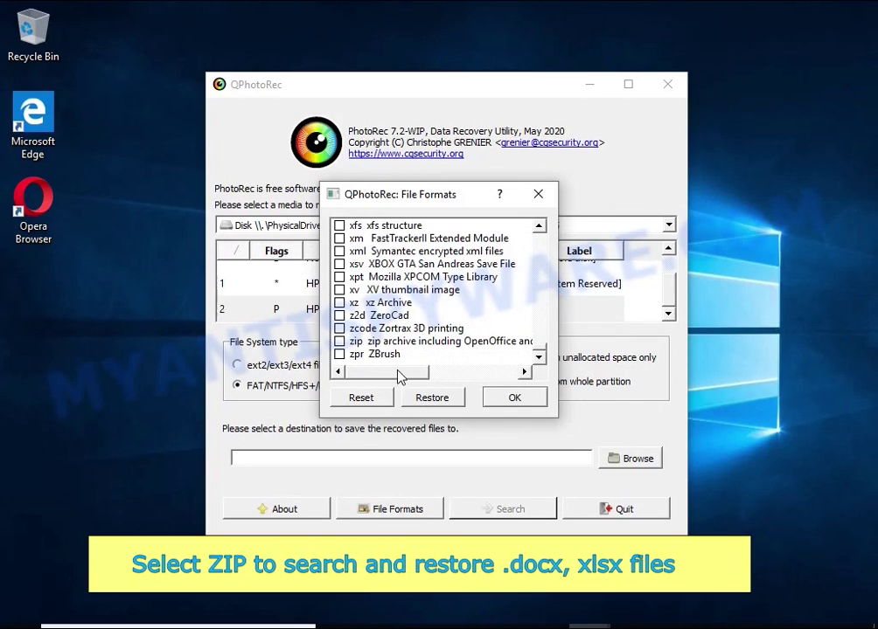
scroll(452, 362, right, 3)
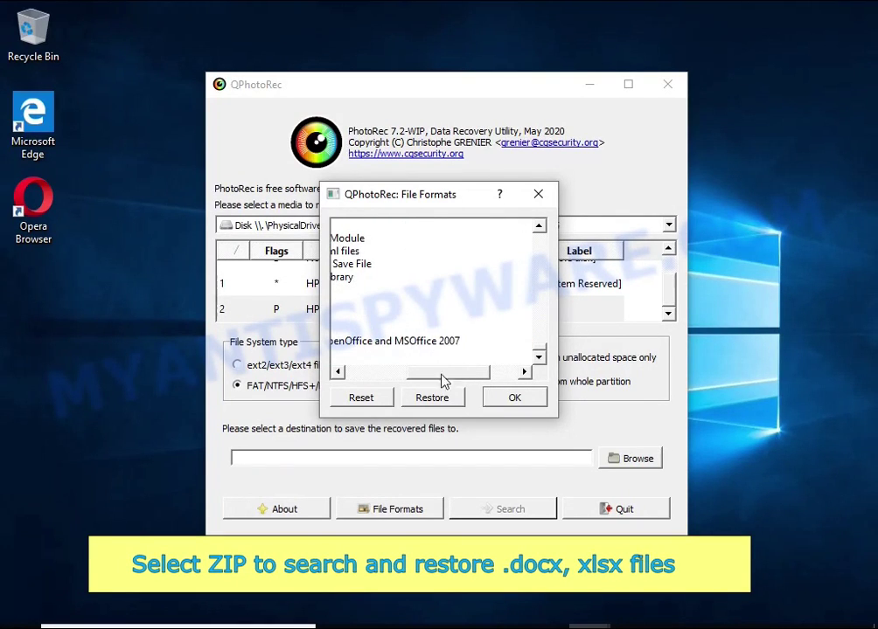
scroll(443, 381, left, 3)
click(347, 343)
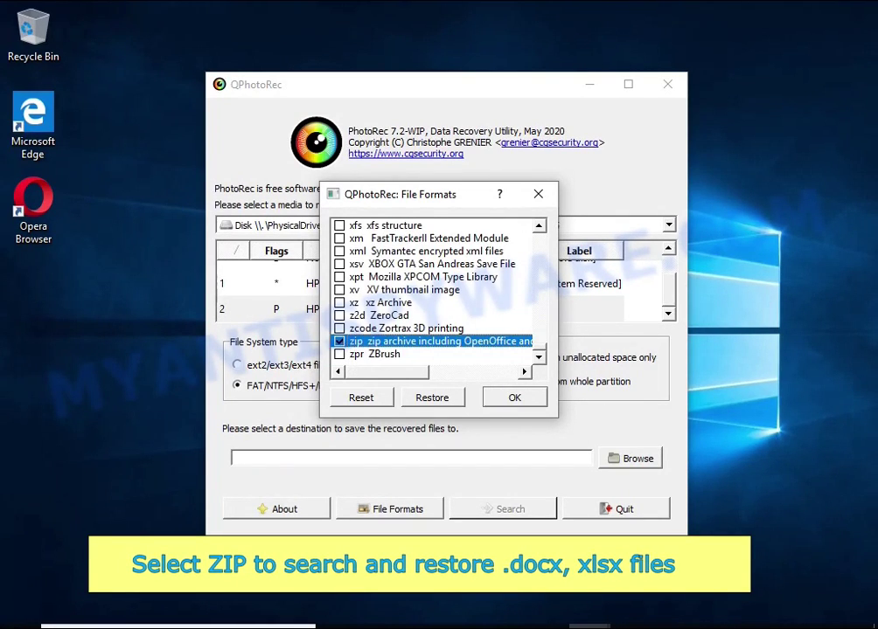
click(514, 398)
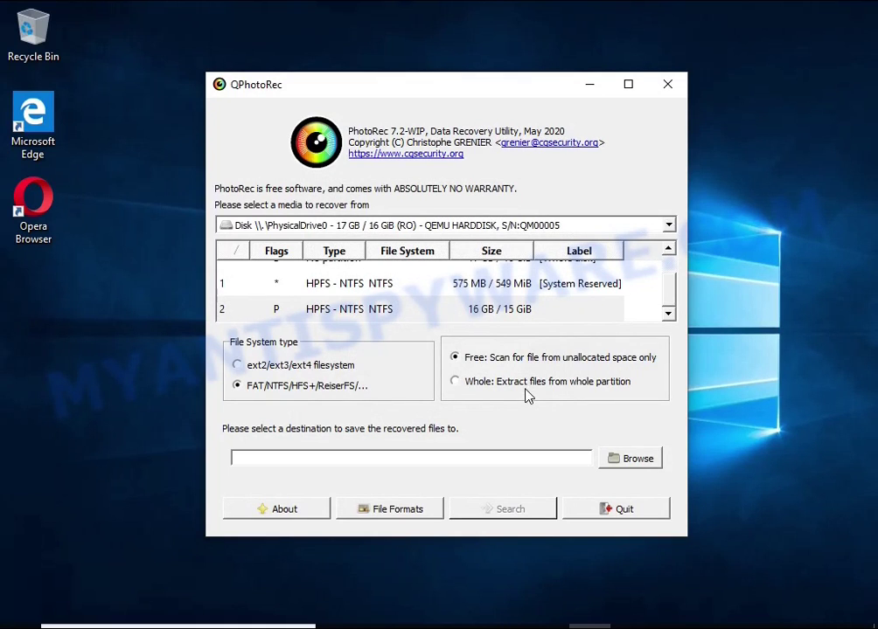
- Set the USB Drive (E:) as the destination for recovered files and start the recovery search
click(525, 382)
click(623, 462)
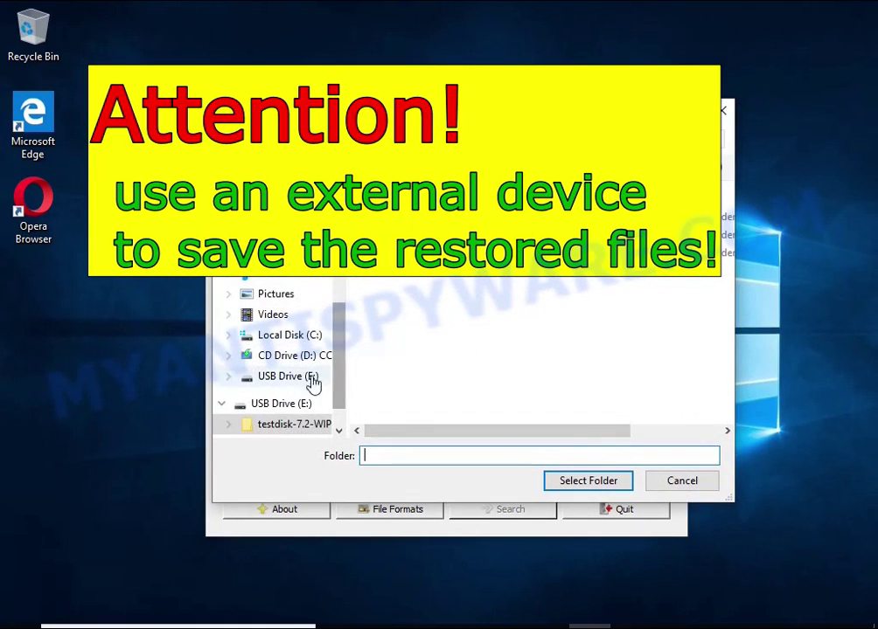
click(281, 405)
click(564, 483)
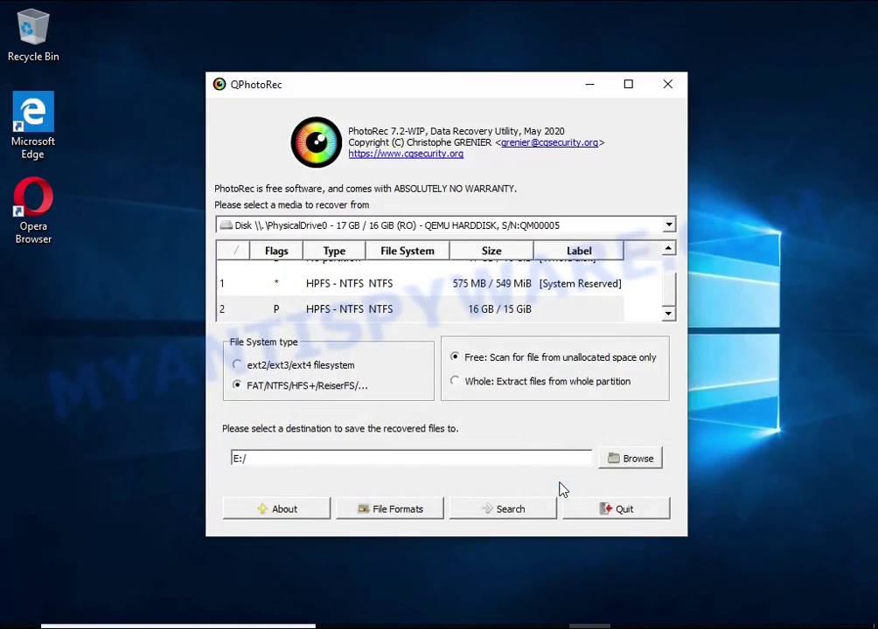
click(511, 510)
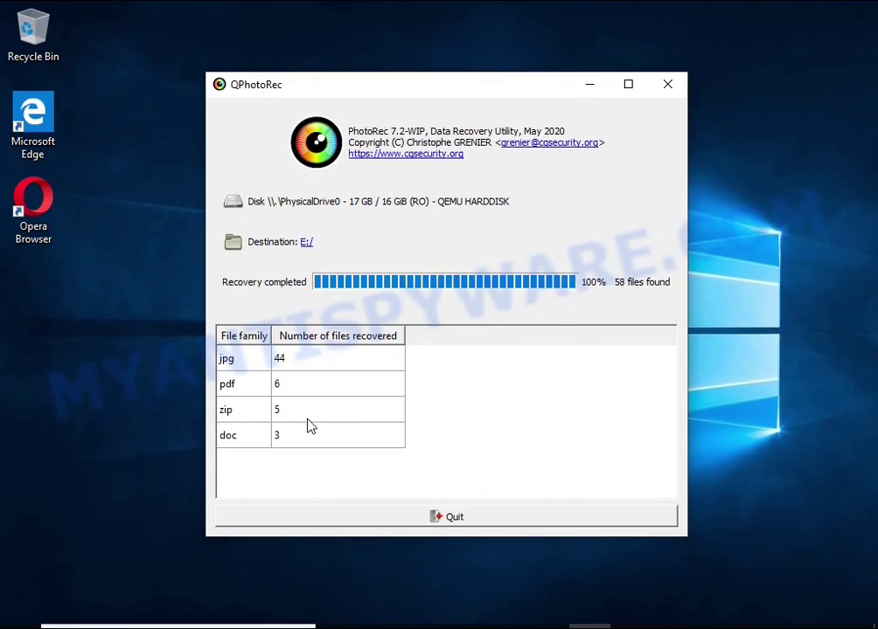
- Quit QPhotoRec and open the recup_dir.1 folder on the USB Drive (E:) in File Explorer
click(477, 525)
key(super+e)
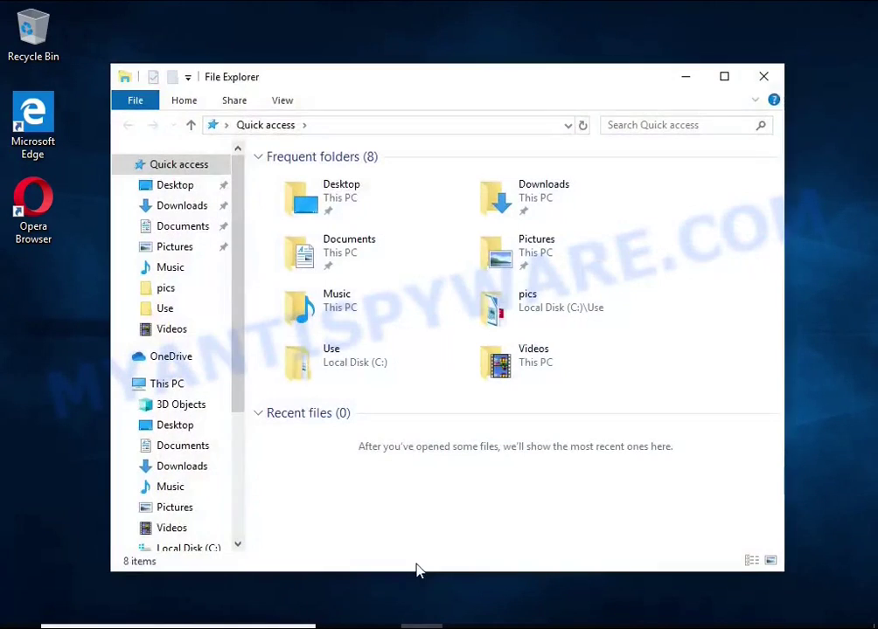
scroll(171, 498, down, 2)
click(175, 473)
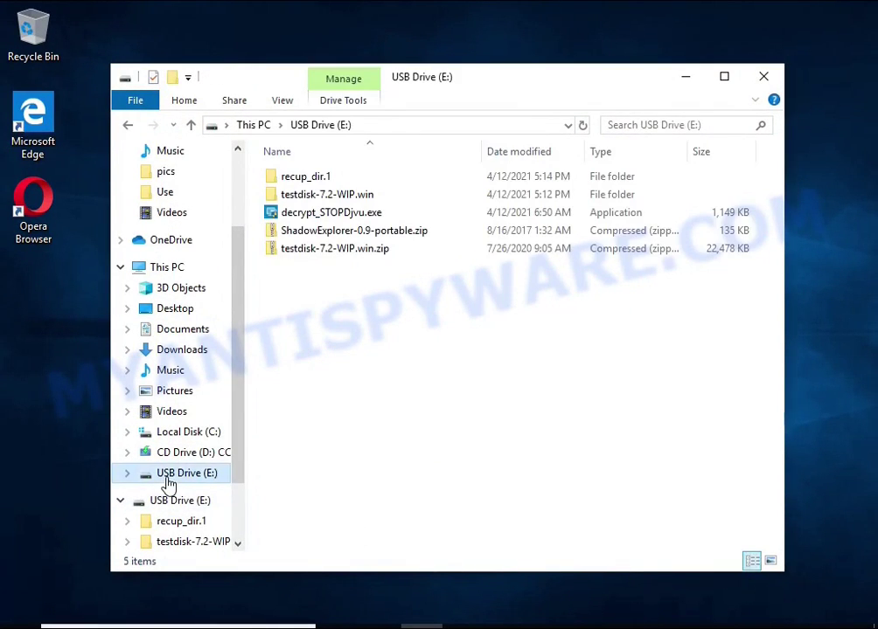
click(316, 184)
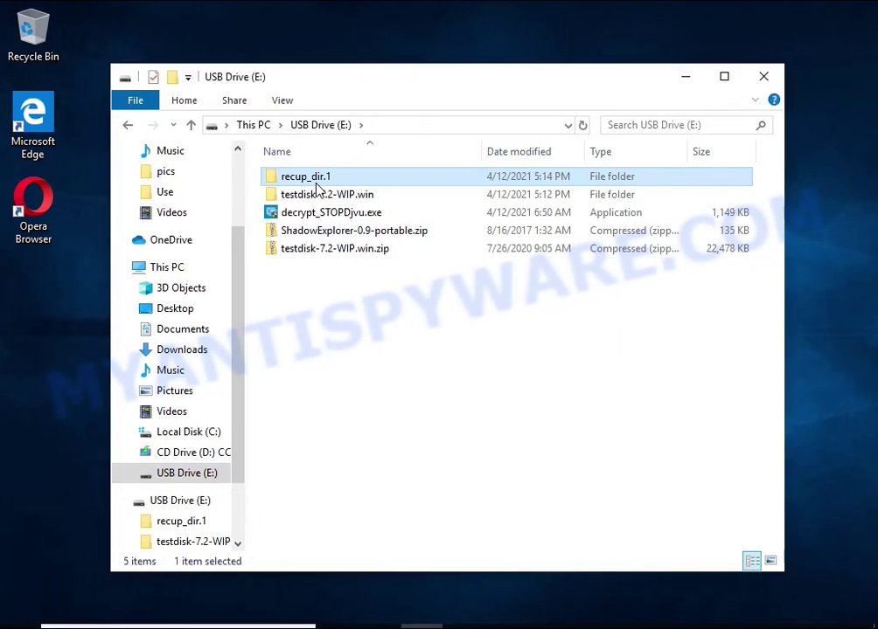
double_click(314, 180)
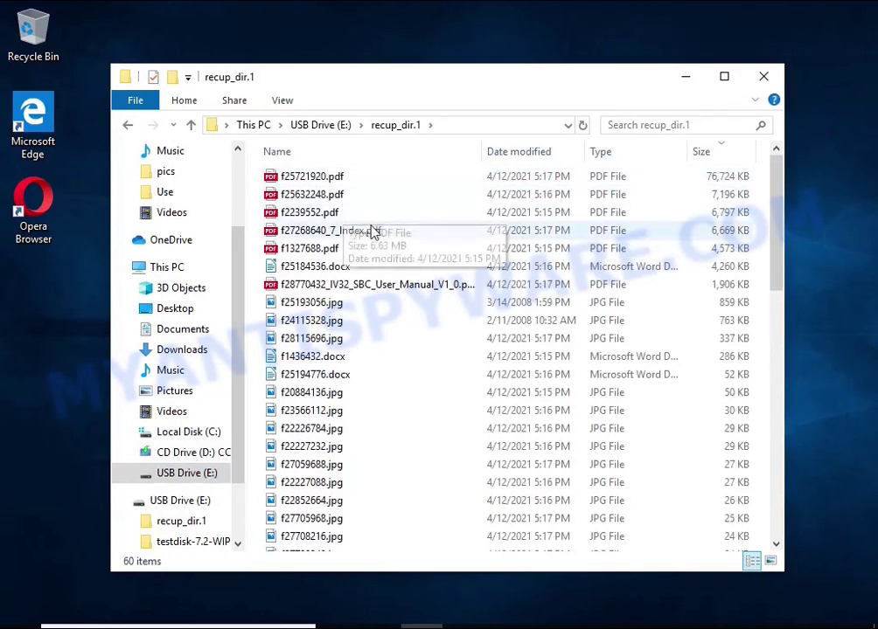
- Sort the recovered files by size, largest first, and check the contents of f28770432_IV32_SBC_User_Manual_V1_0.pdf, closing it after viewing
click(716, 159)
click(717, 158)
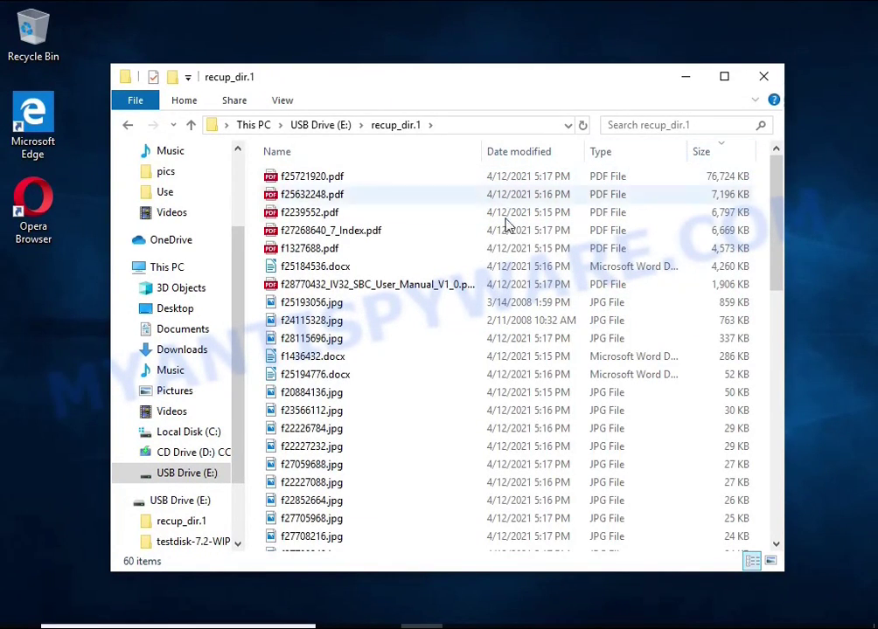
double_click(419, 286)
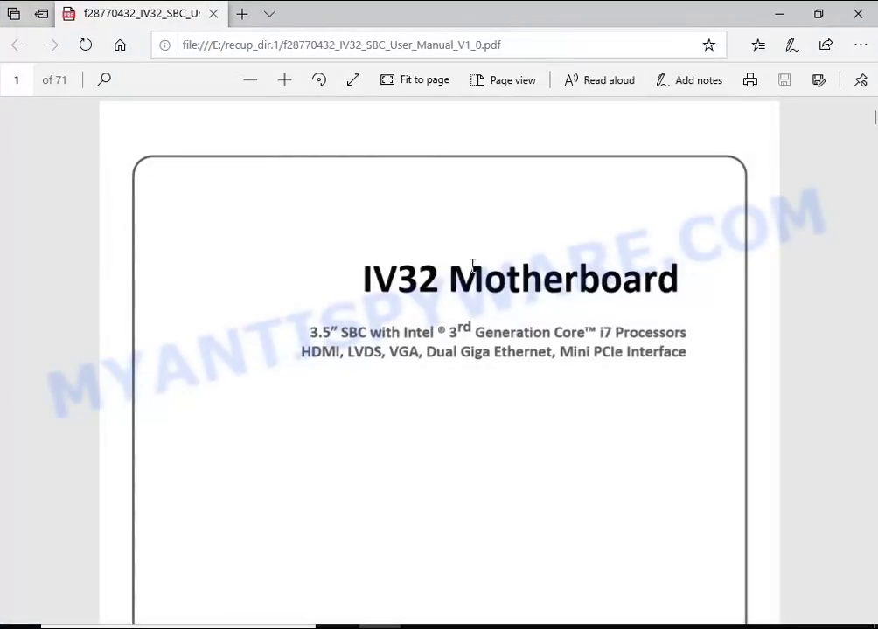
scroll(472, 264, down, 15)
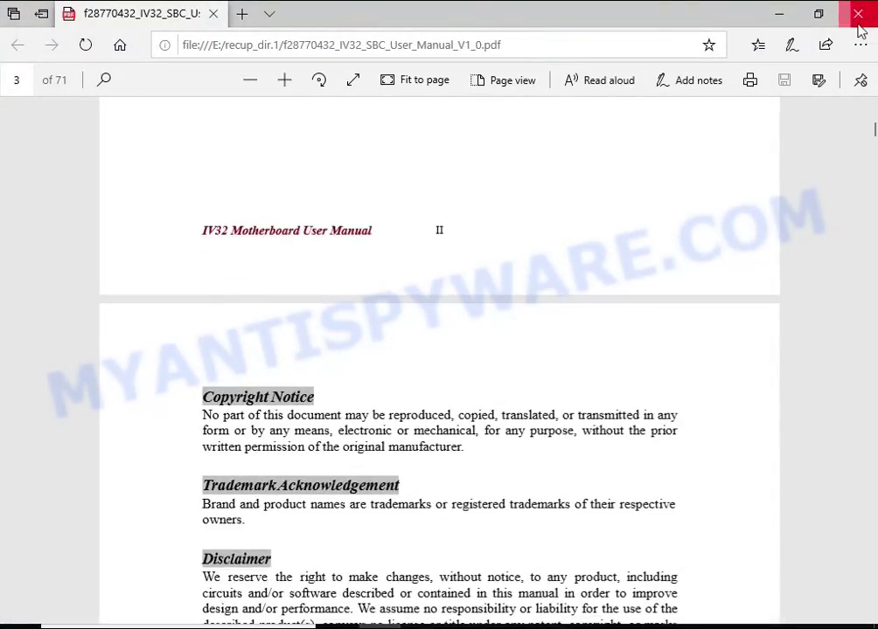
click(858, 14)
- View the recovered pictures f25193056.jpg and f24115328.jpg, closing each one after checking it
double_click(390, 304)
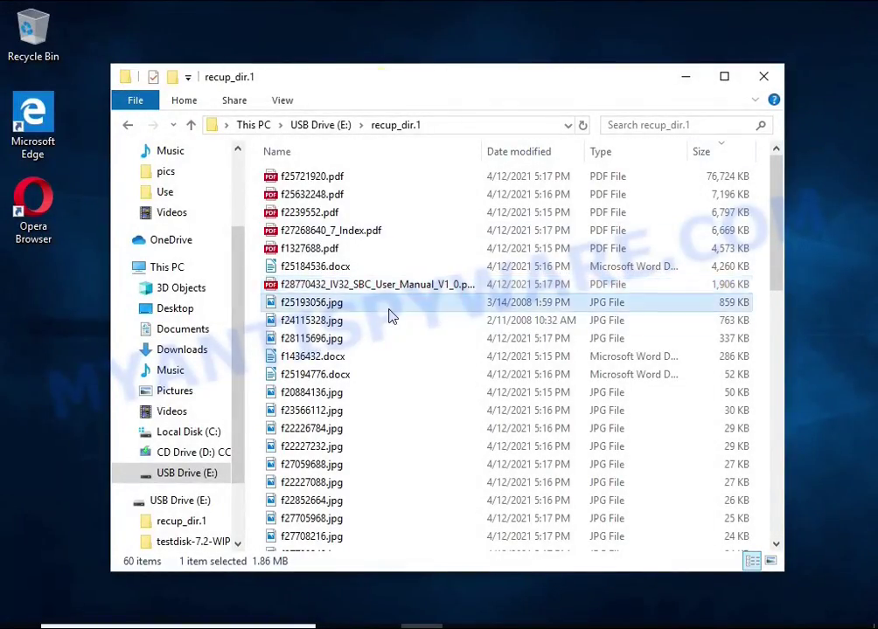
click(776, 15)
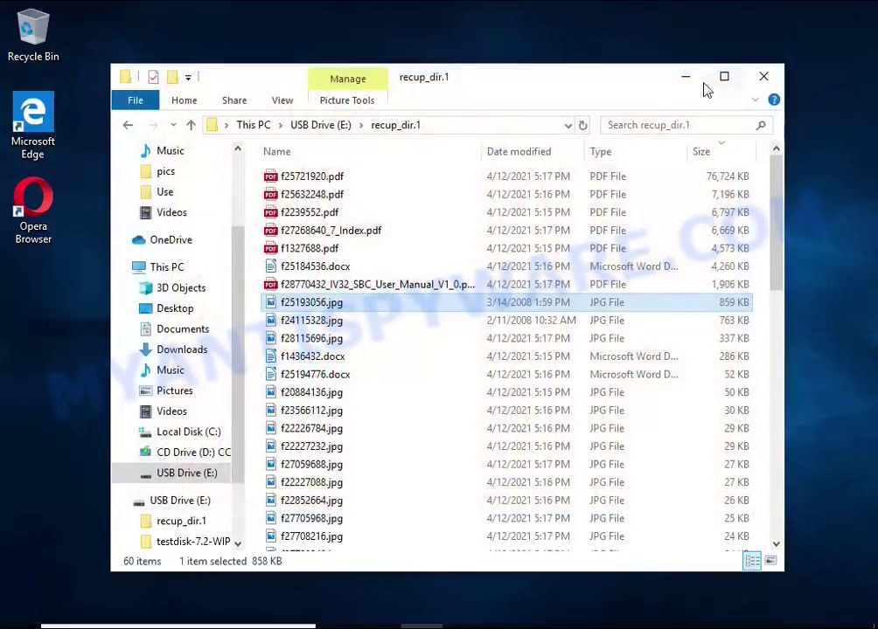
double_click(356, 324)
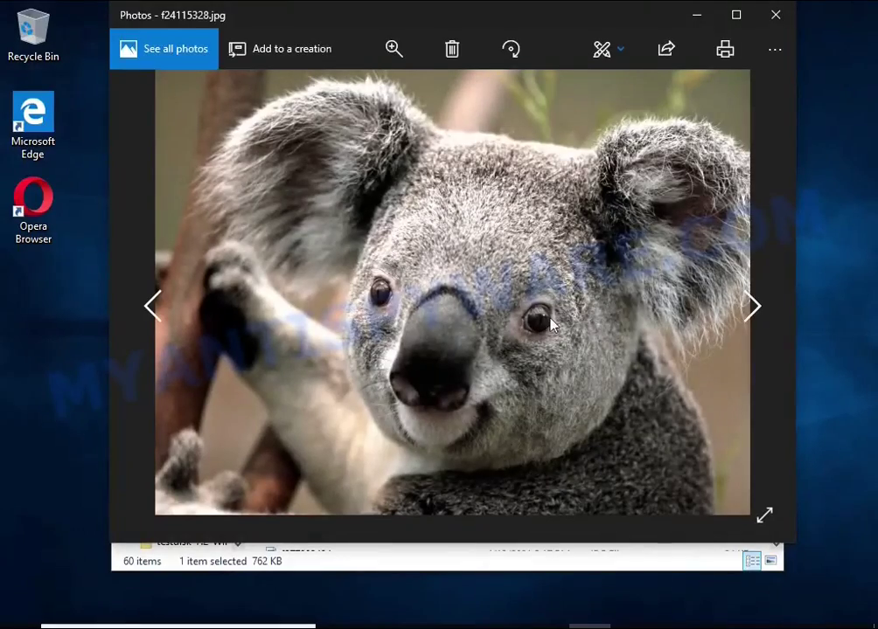
click(774, 15)
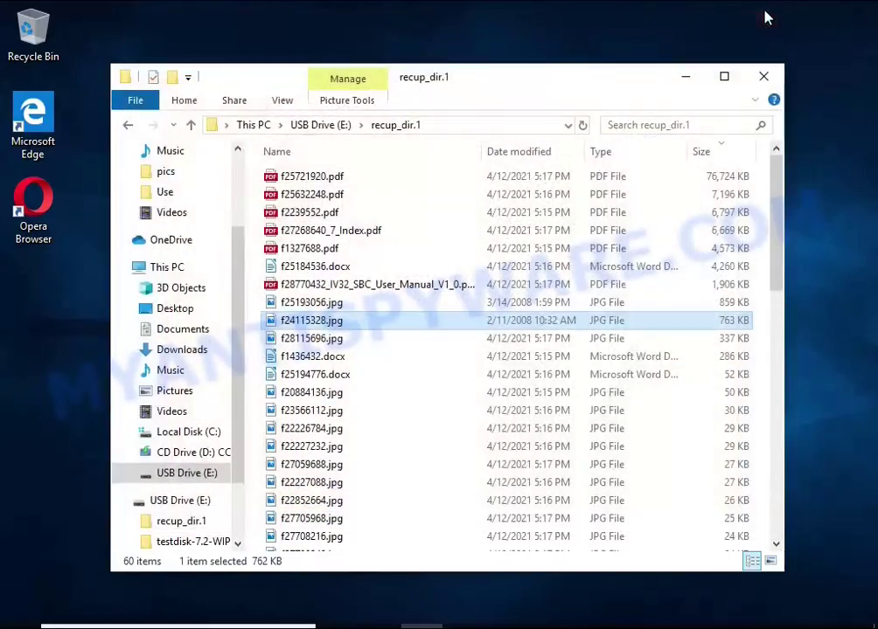
- Open the recovered document f1436432.docx, dismiss the Tip of the Day, look through its pages and close it
double_click(370, 357)
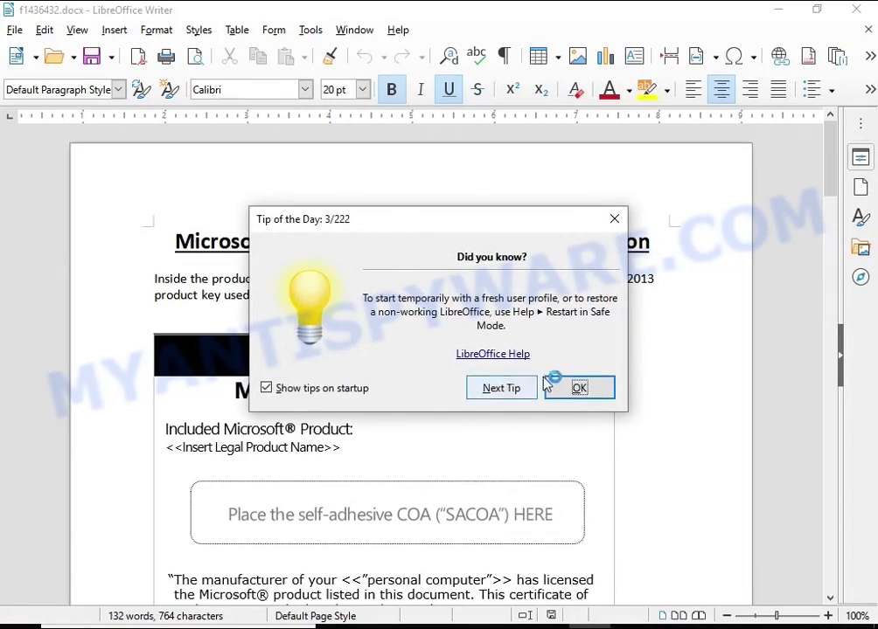
click(554, 385)
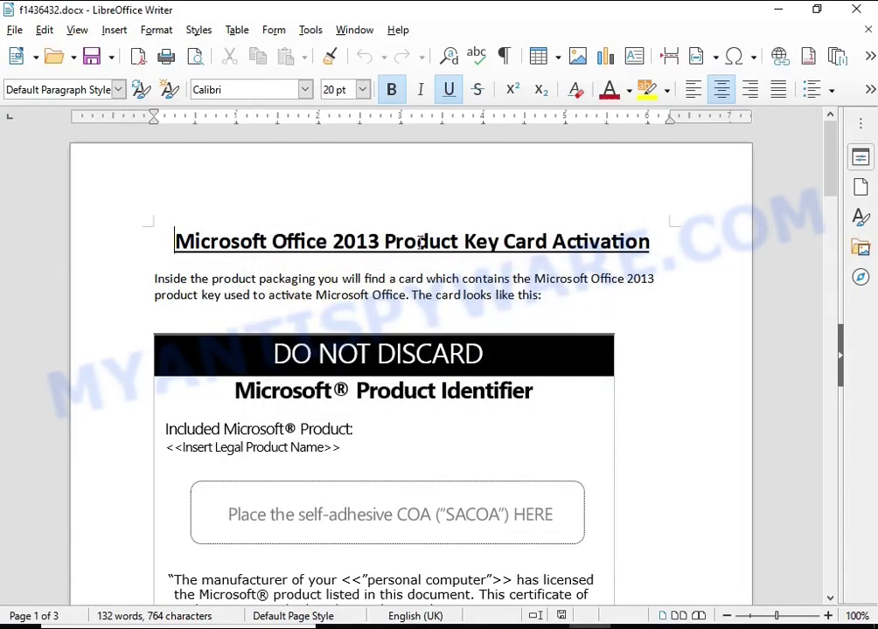
scroll(337, 314, down, 12)
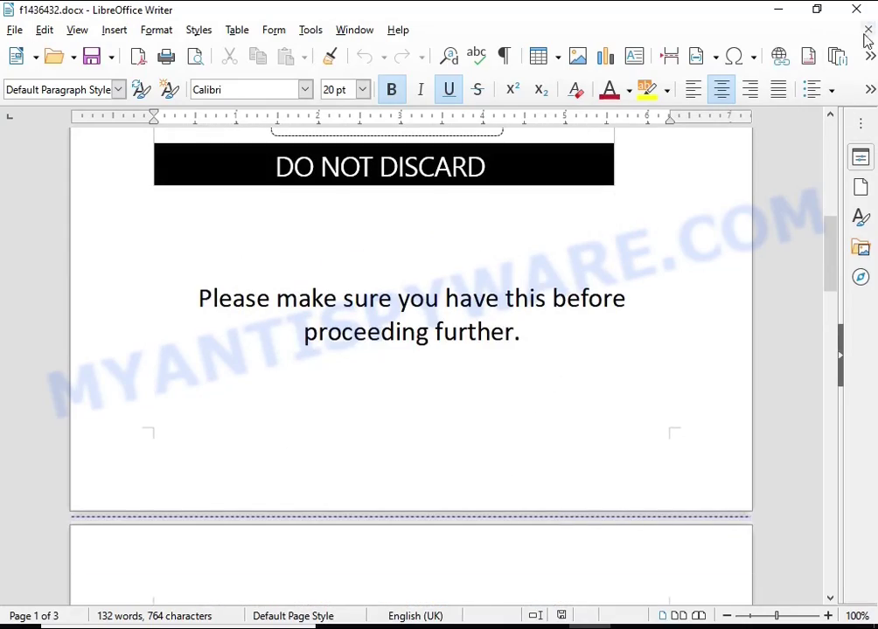
click(866, 34)
- Look through the remaining recovered files in recup_dir.1 and close the folder window
scroll(529, 303, down, 7)
scroll(552, 267, up, 6)
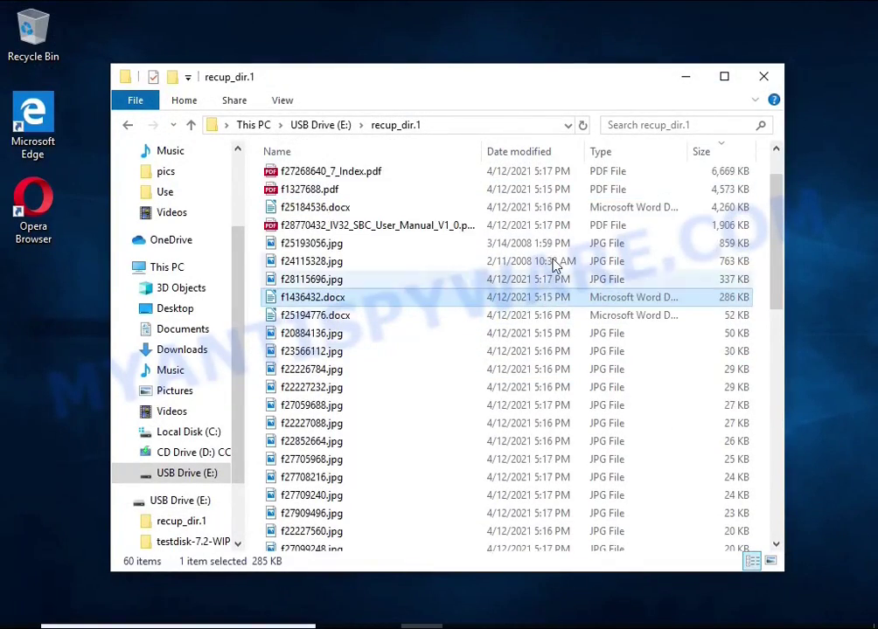
click(764, 77)
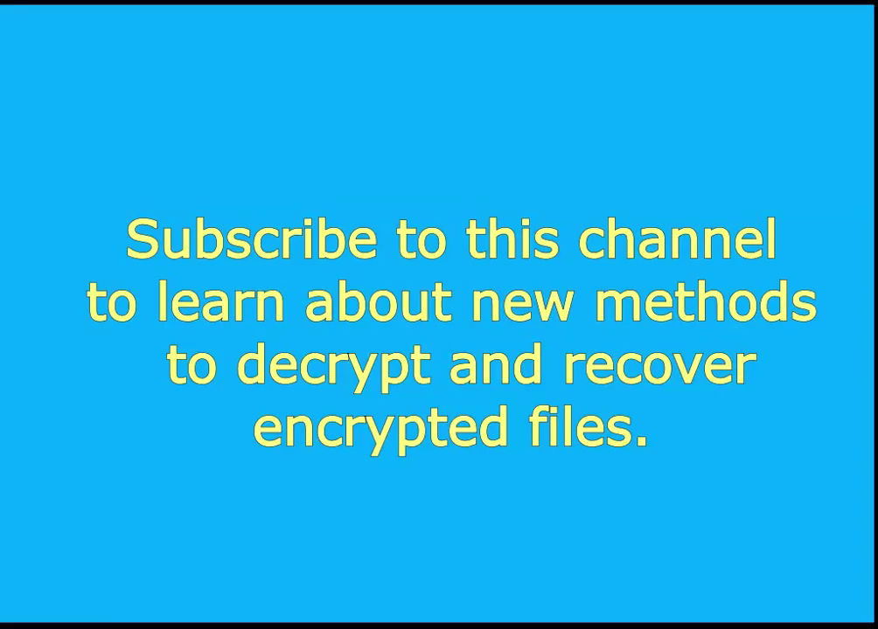